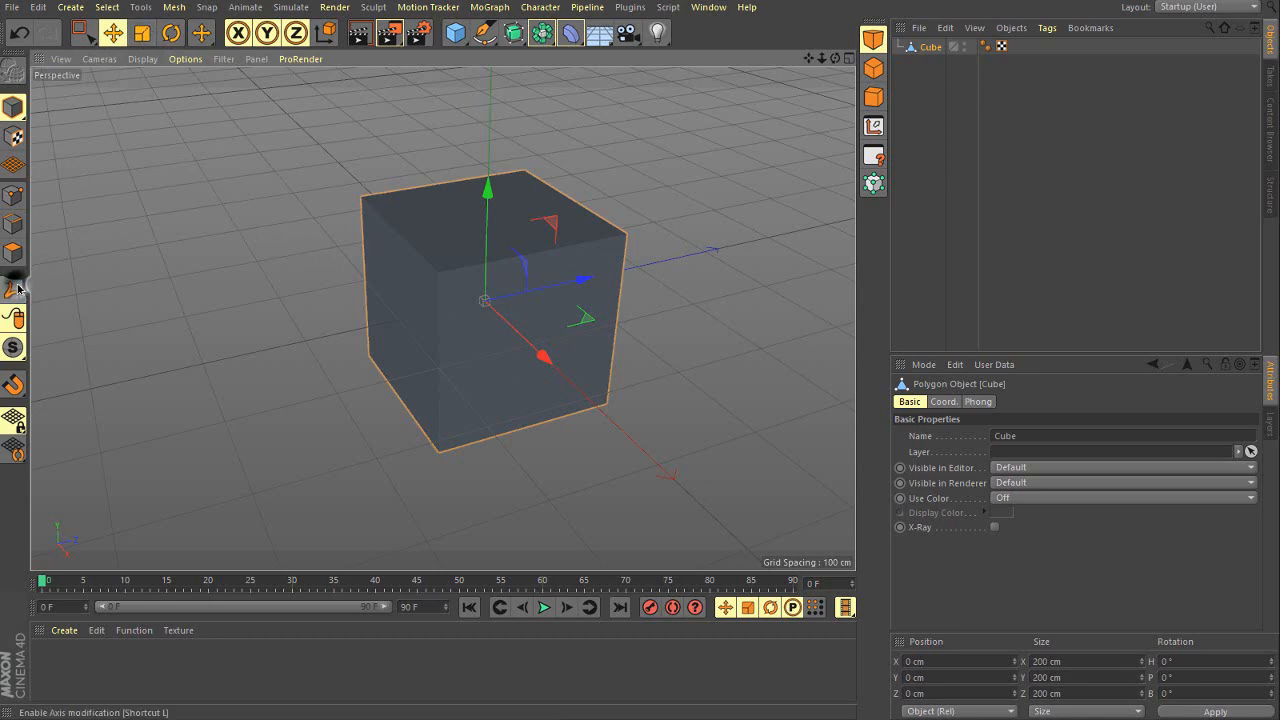
Activate the Rotate tool and show the cube's coordinate attributes, viewing its rotation handles around the centre.
click(171, 33)
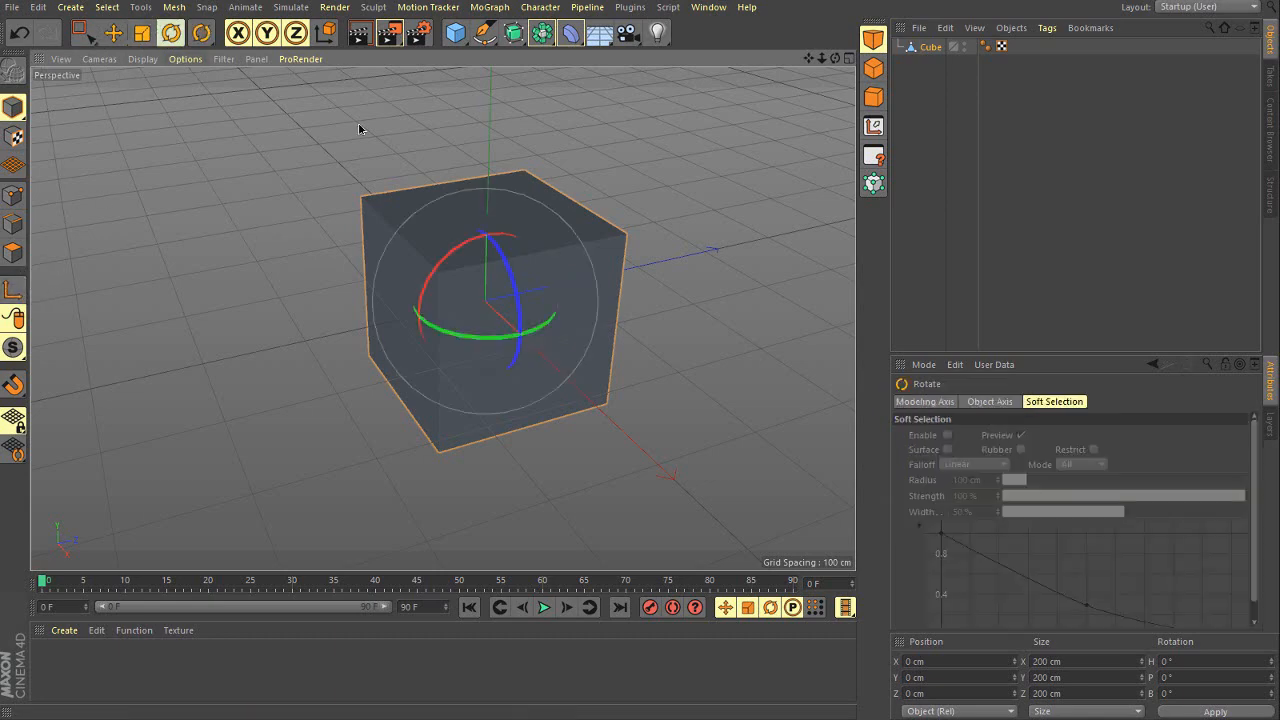
alt+drag(360, 128, 405, 205)
alt+middle_drag(447, 260, 400, 228)
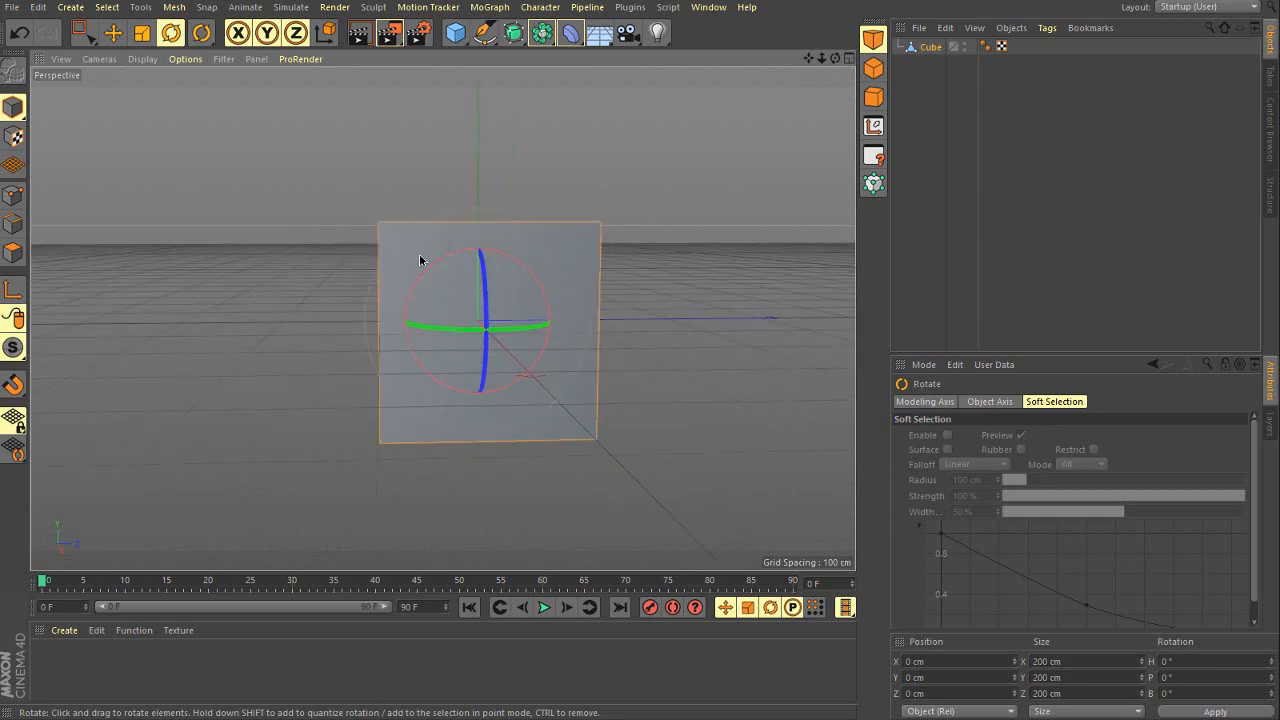
alt+drag(420, 260, 450, 296)
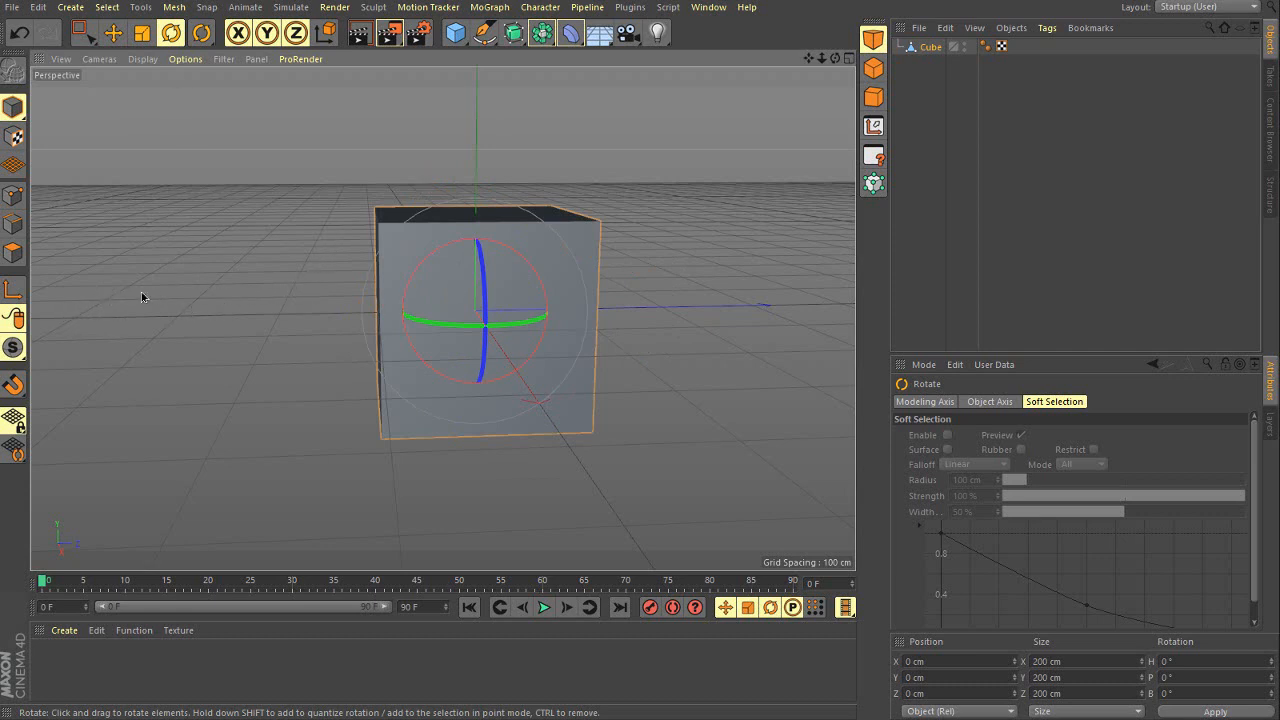
click(930, 47)
click(944, 401)
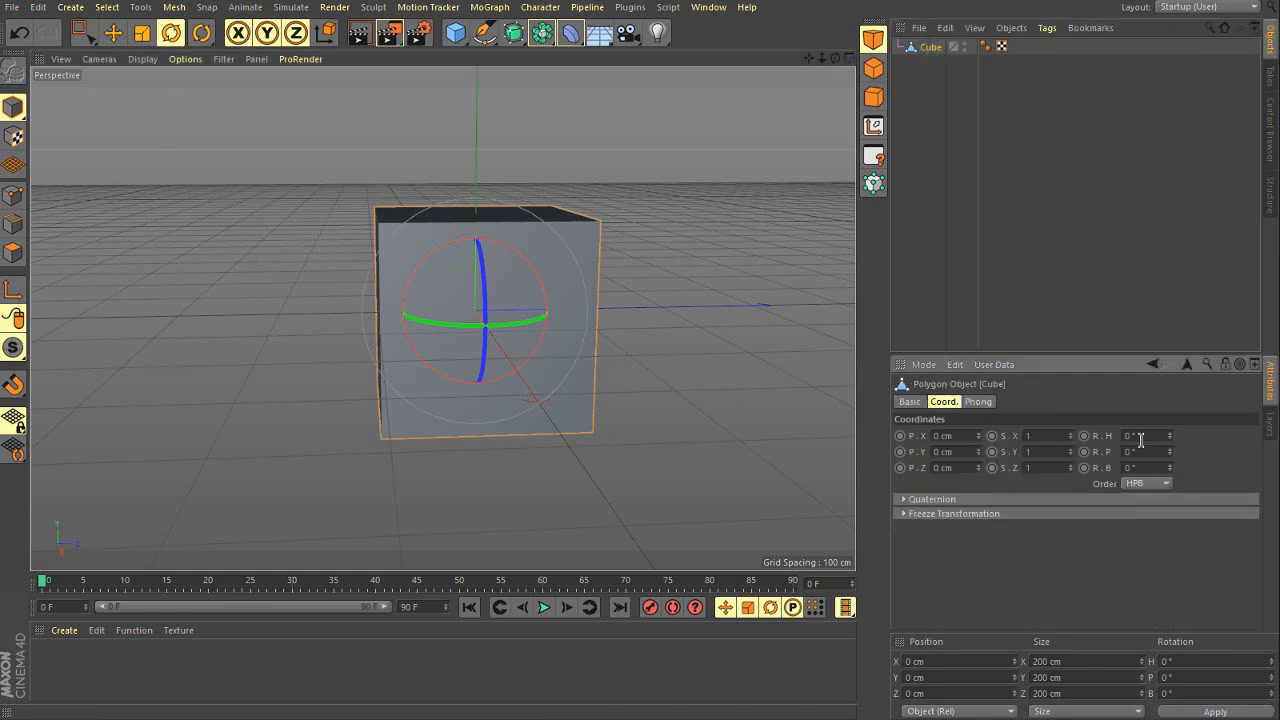
alt+drag(377, 332, 377, 386)
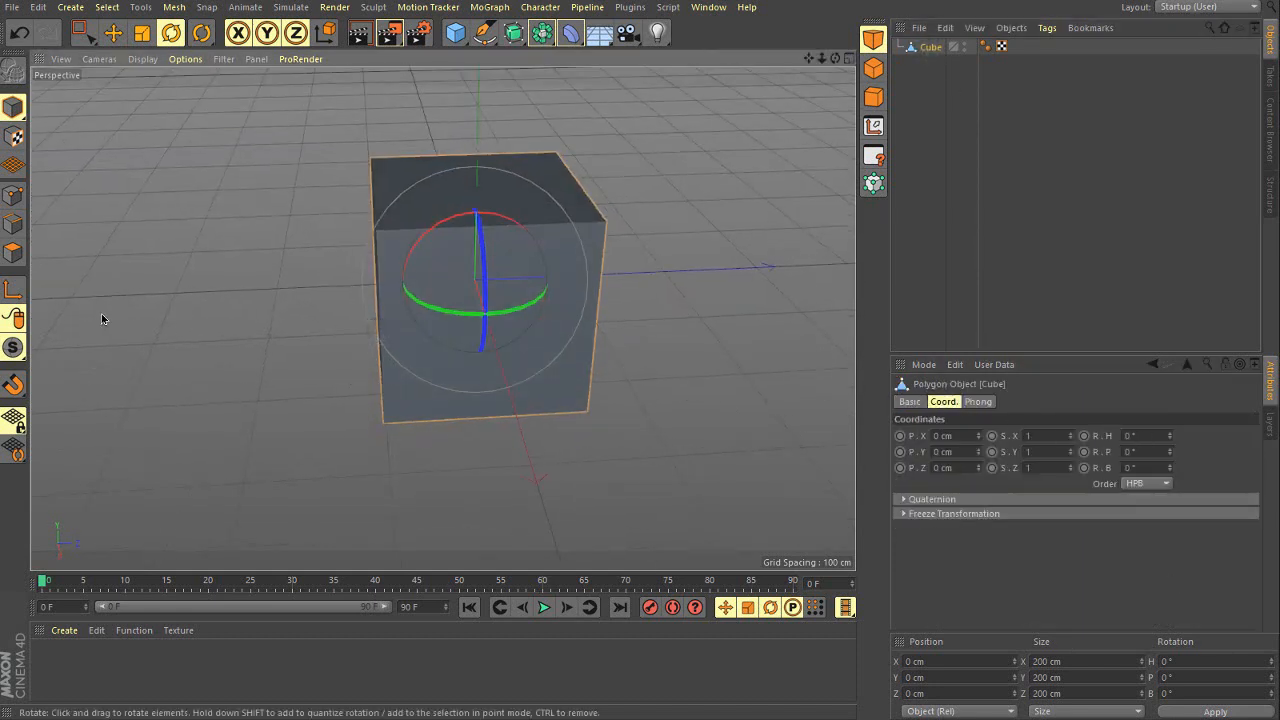
Enable axis modification, move the cube's axis along Z to about 119 cm, just outside its side face, and leave axis modification.
click(14, 290)
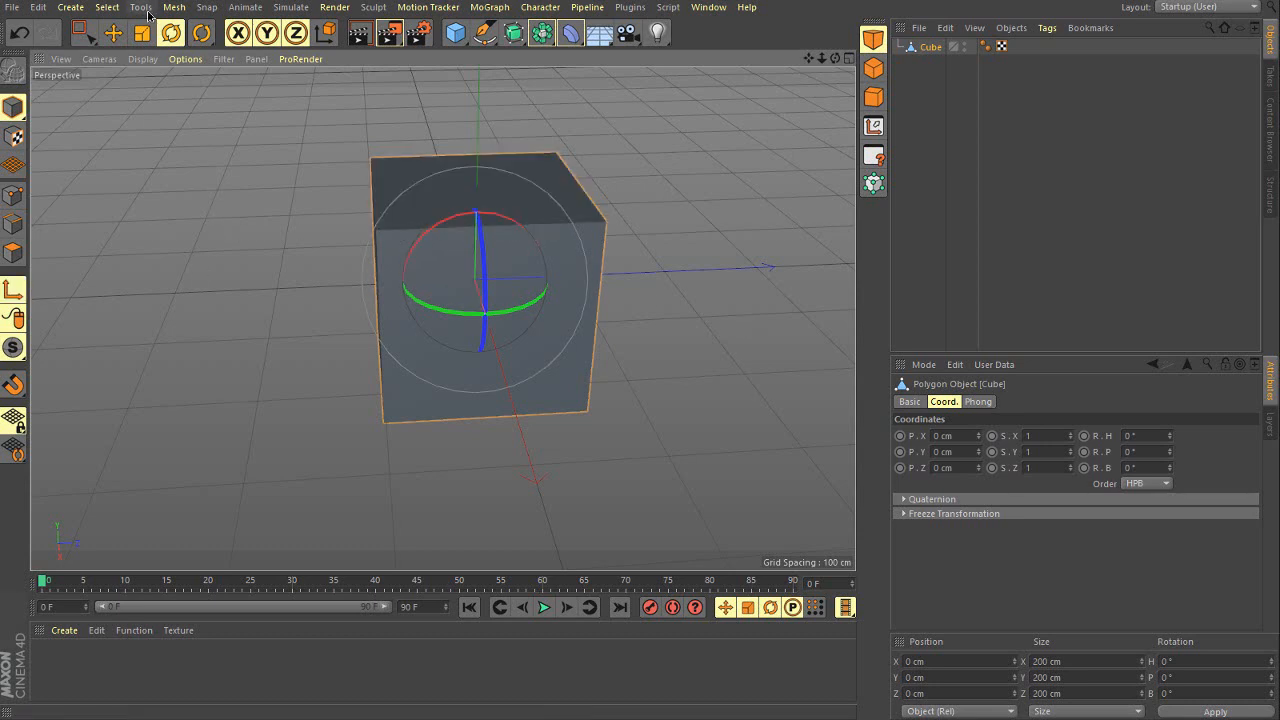
click(113, 33)
alt+drag(626, 277, 688, 306)
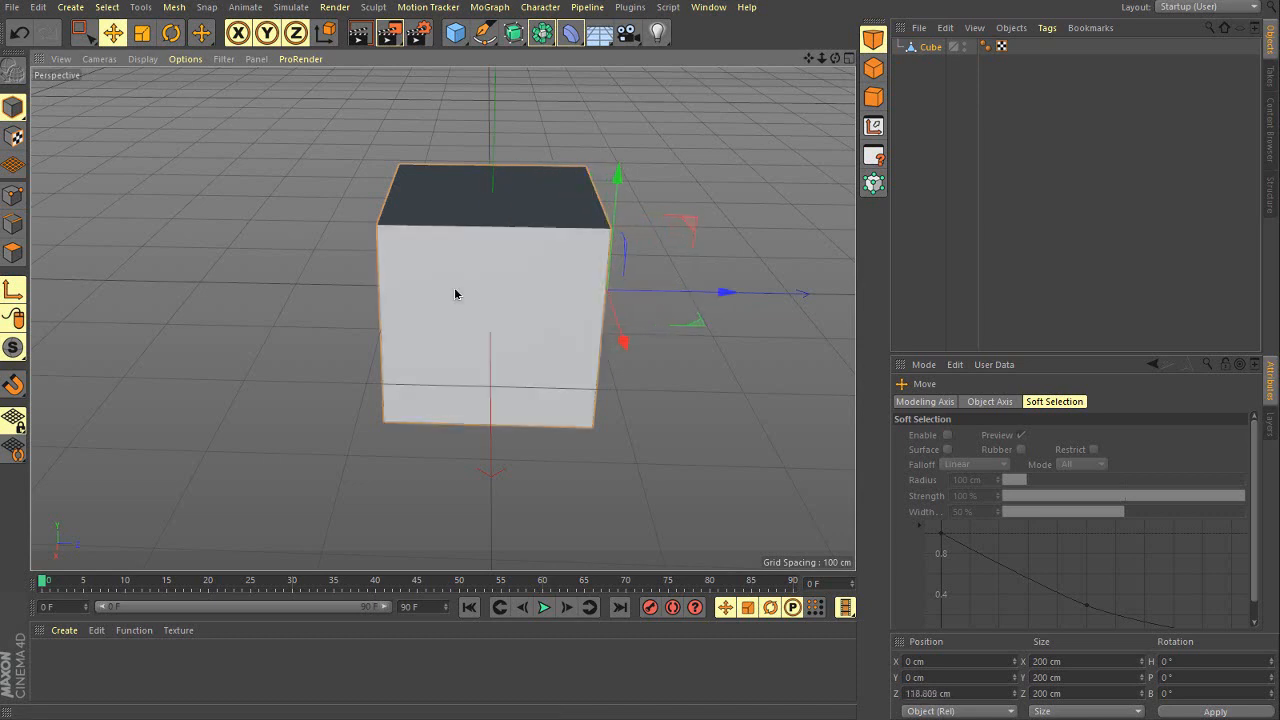
click(13, 289)
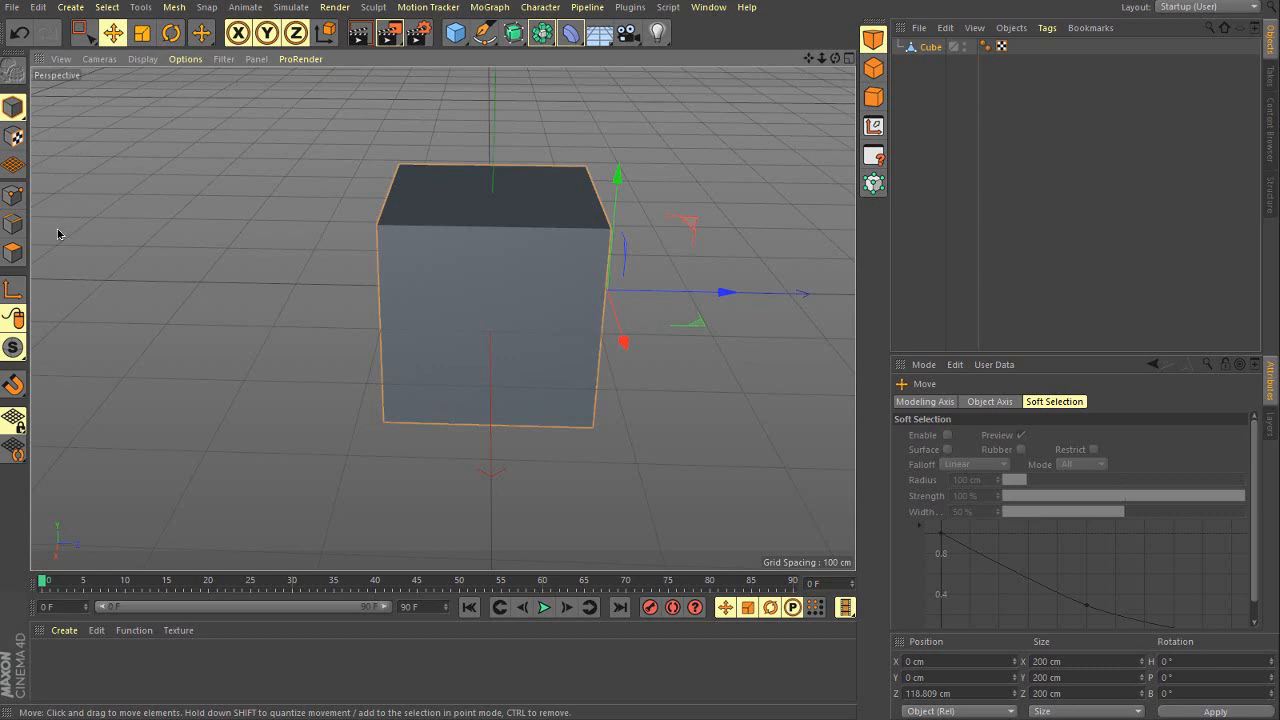
Toggle axis modification on and off several times, ending with it off.
key(l)
key(l)
key(l)
key(l)
key(l)
key(l)
alt+middle_drag(586, 311, 512, 310)
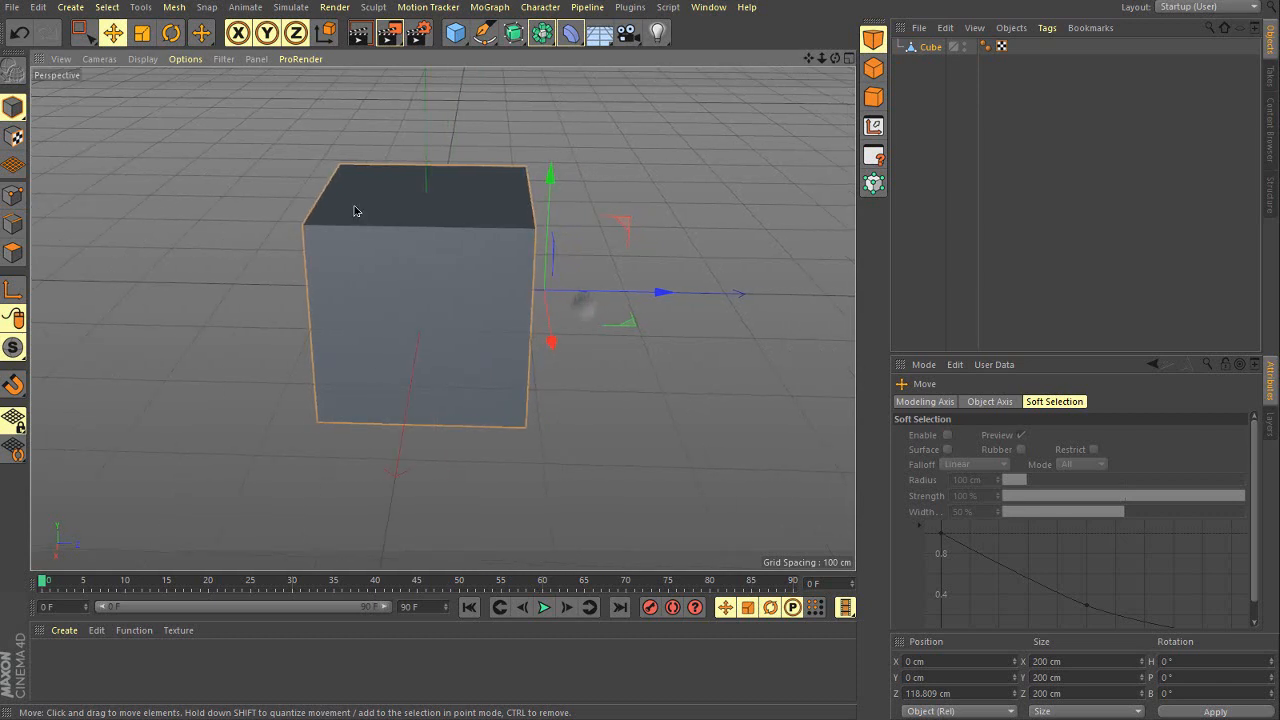
Try rotating the cube about 2° in pitch around its offset axis, and reset the pitch to 0°.
click(171, 36)
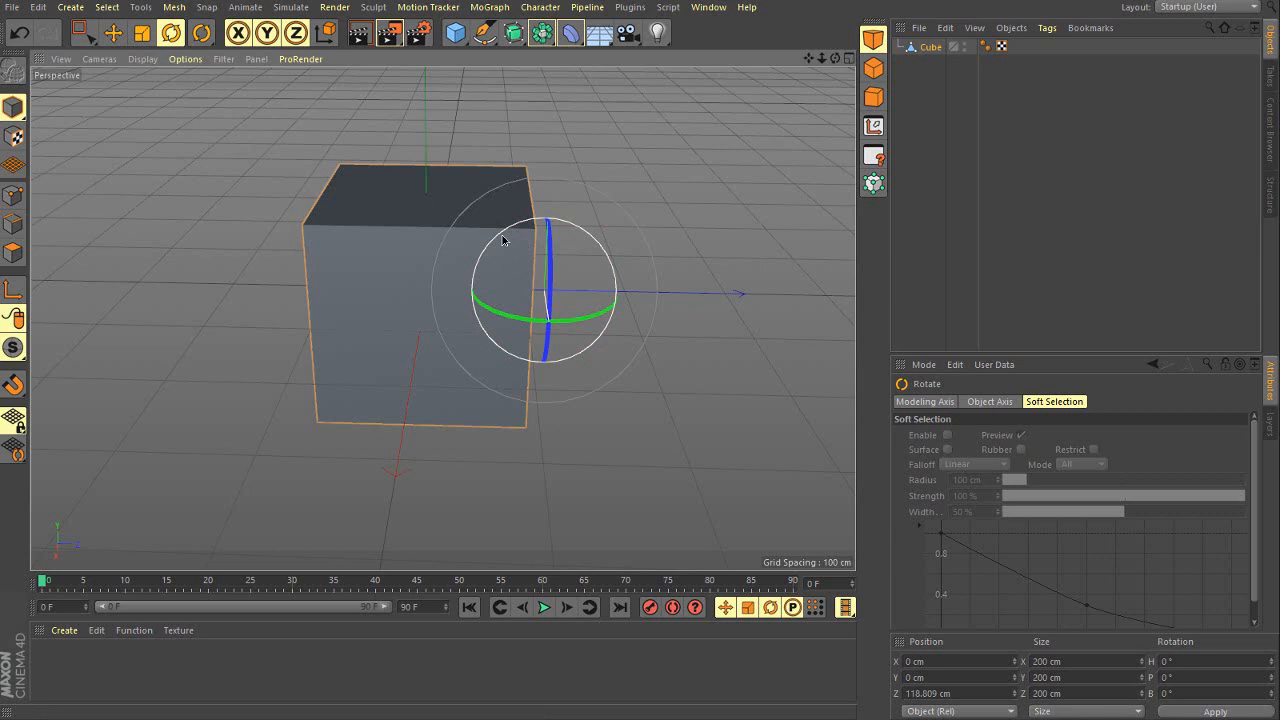
mouse_move(503, 240)
mouse_down()
mouse_move(560, 235)
mouse_move(629, 283)
mouse_move(603, 336)
mouse_move(530, 362)
mouse_move(478, 295)
mouse_move(543, 262)
mouse_move(563, 283)
mouse_move(563, 334)
mouse_move(540, 330)
mouse_move(619, 238)
mouse_move(505, 232)
mouse_up()
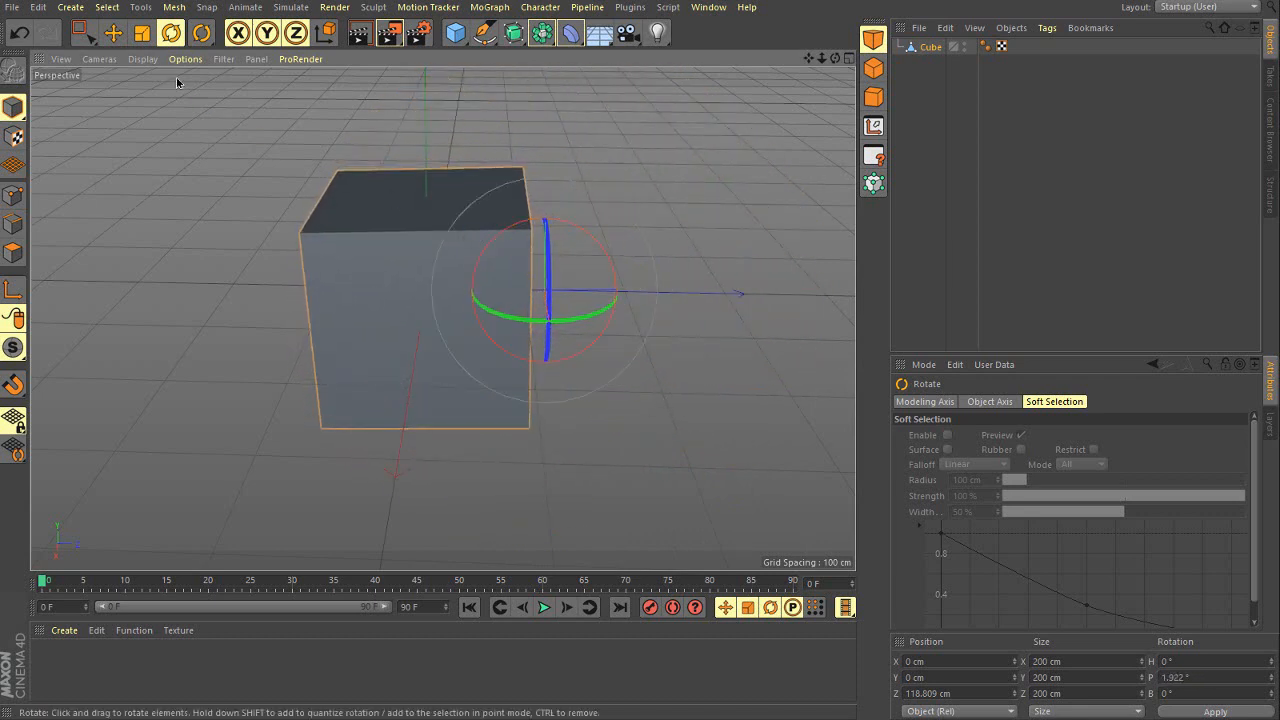
drag(1232, 679, 1117, 679)
text(0)
key(Return)
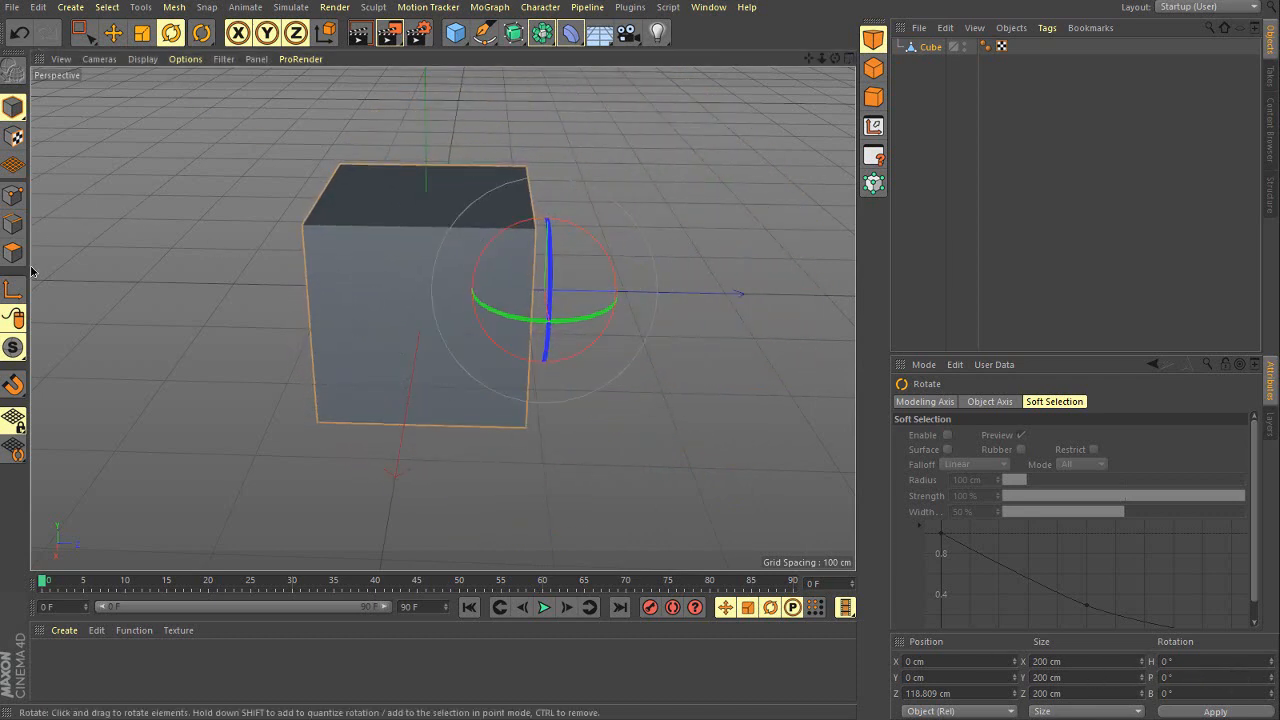
Move only the cube's axis near the top of its side face, to about Y 84 cm and Z 103 cm.
click(112, 33)
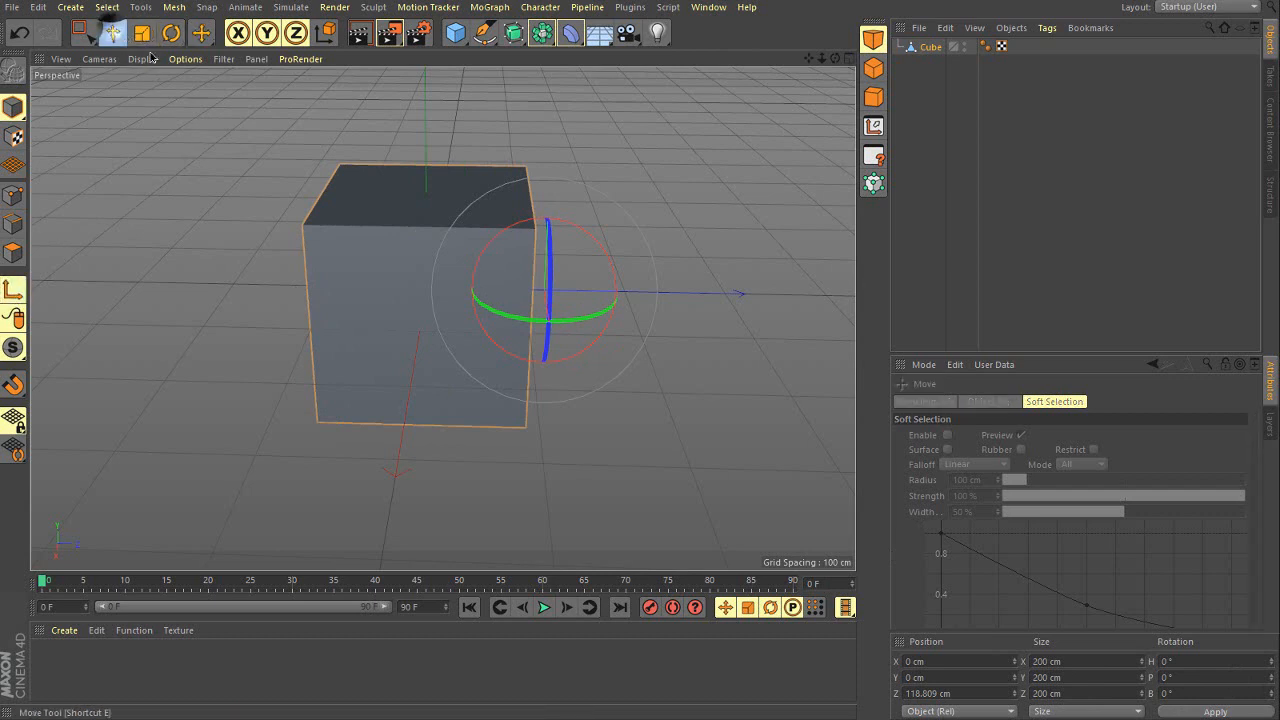
drag(556, 216, 541, 128)
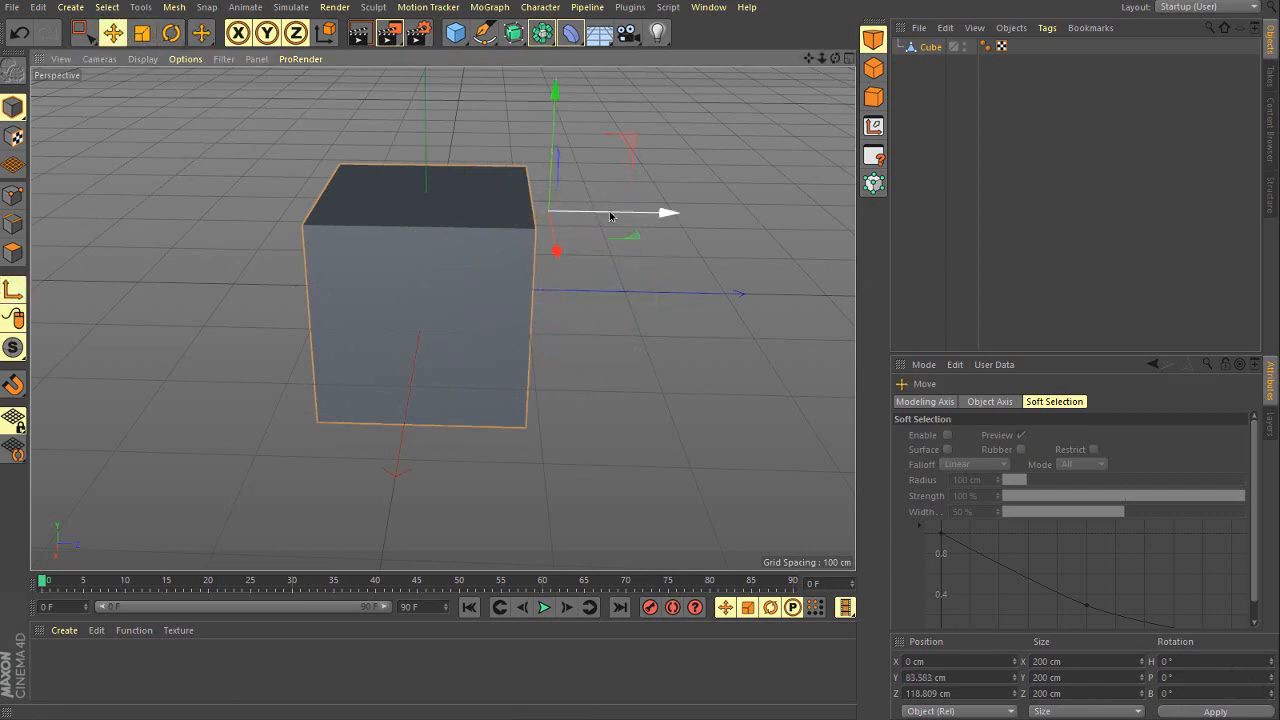
drag(610, 216, 588, 211)
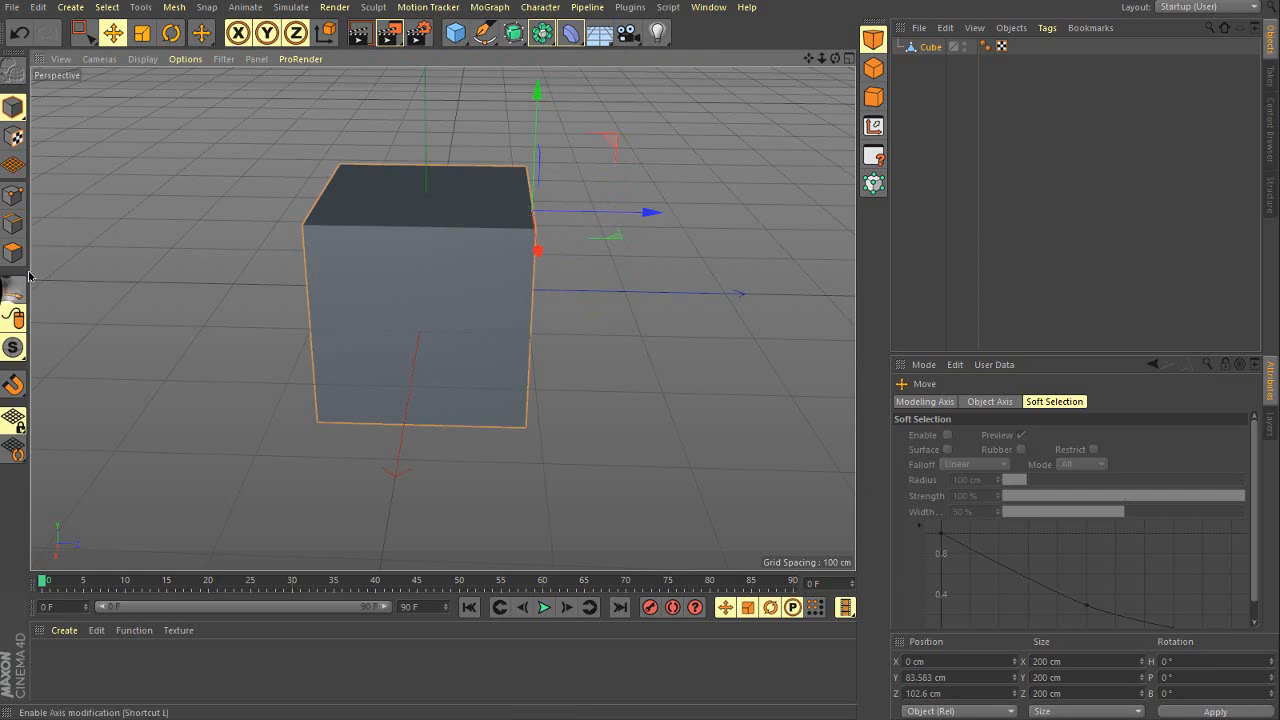
Try rotating the cube about 22° in pitch around the repositioned axis, and undo the rotation.
click(171, 33)
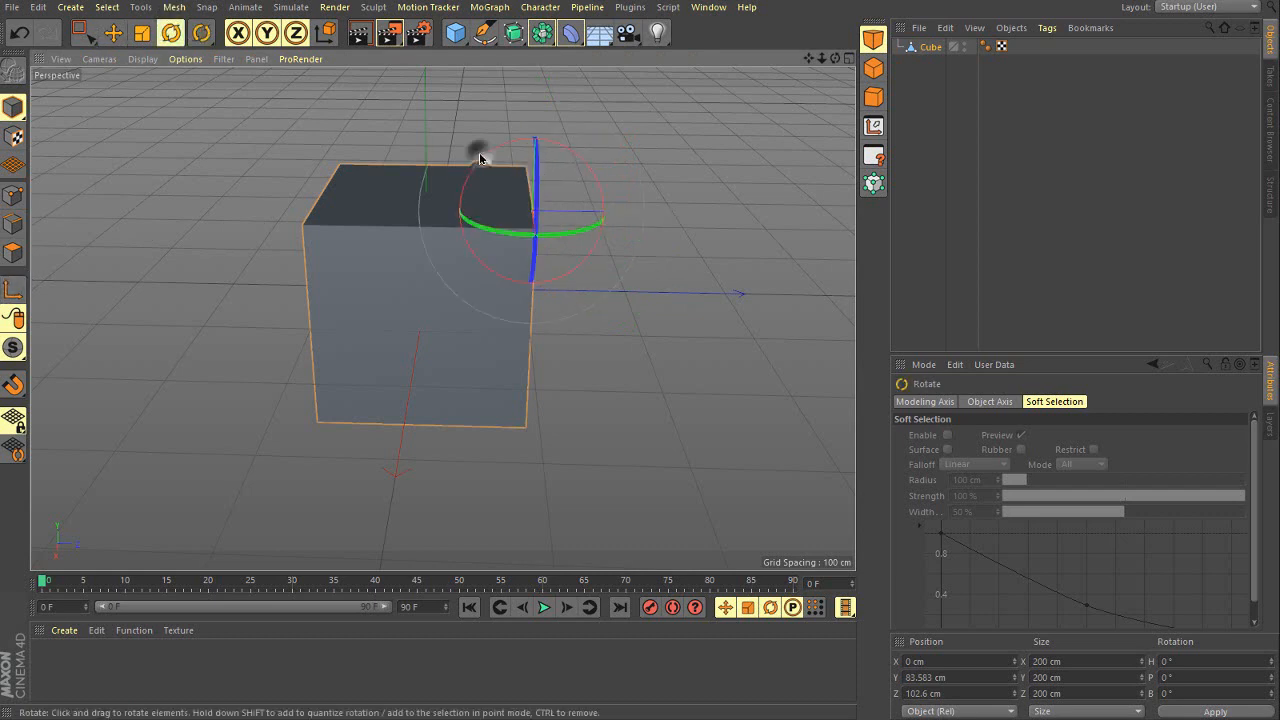
drag(484, 155, 490, 201)
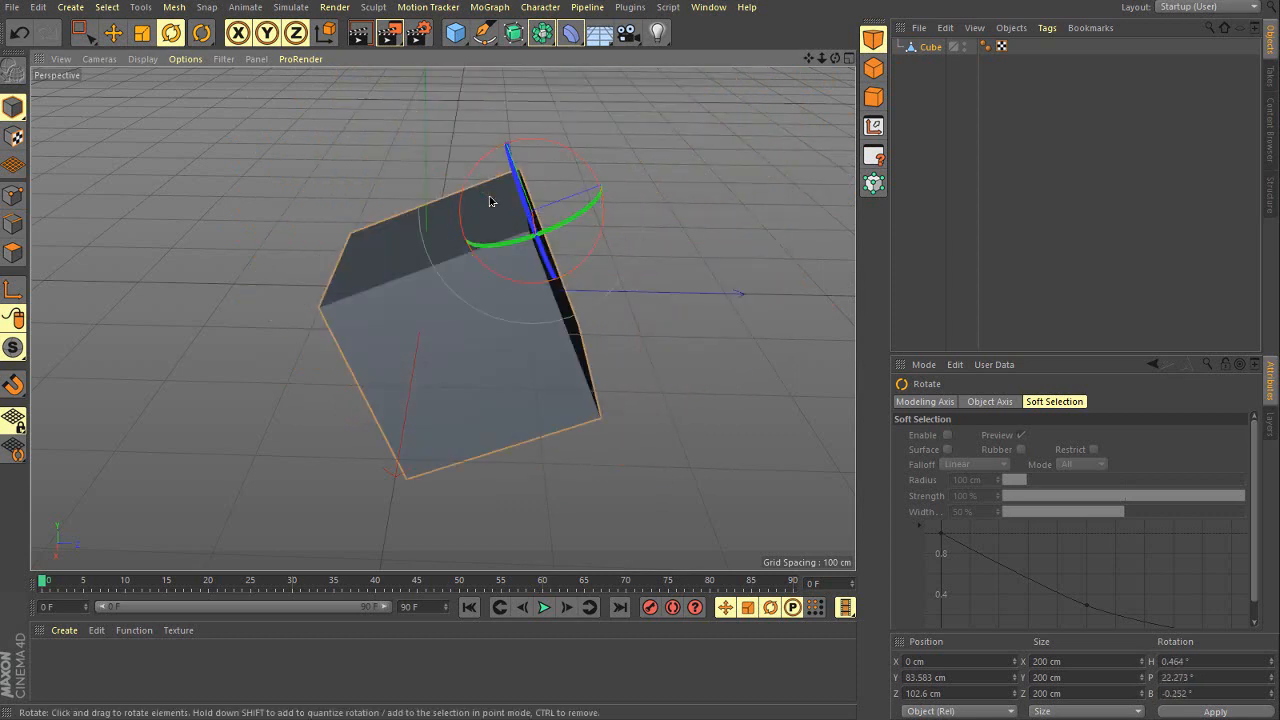
key(ctrl+z)
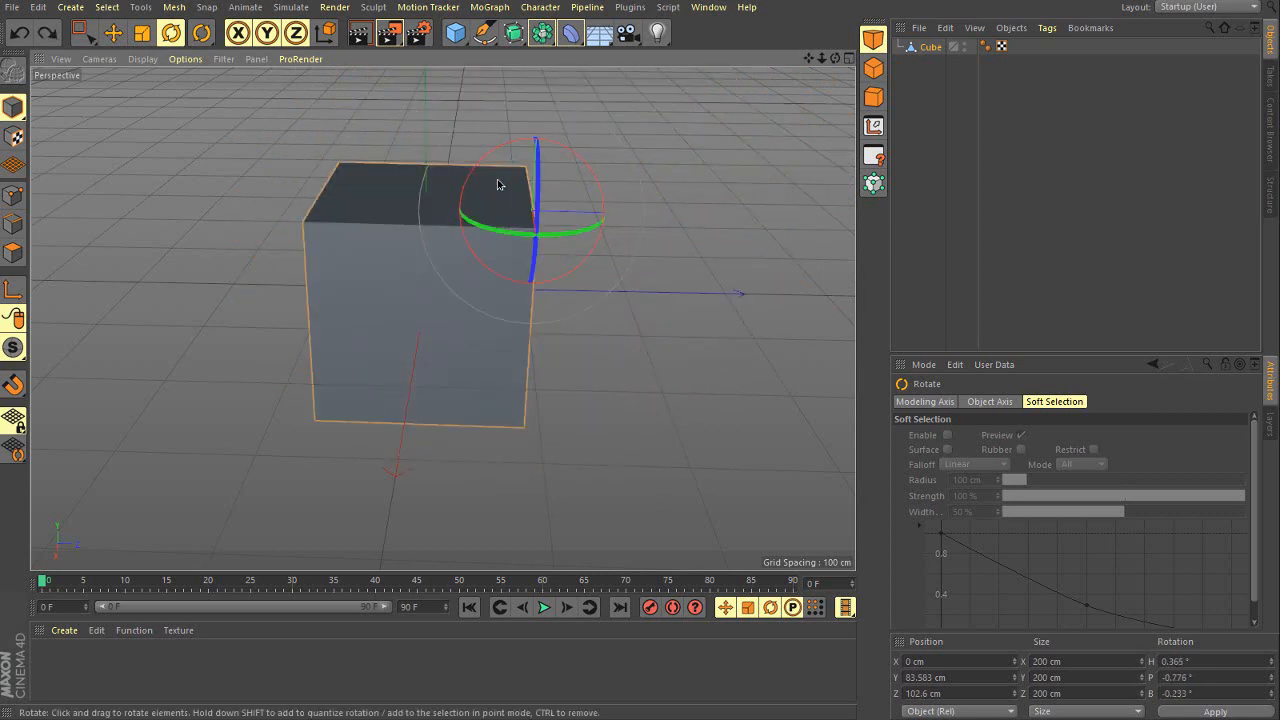
alt+drag(498, 184, 683, 309)
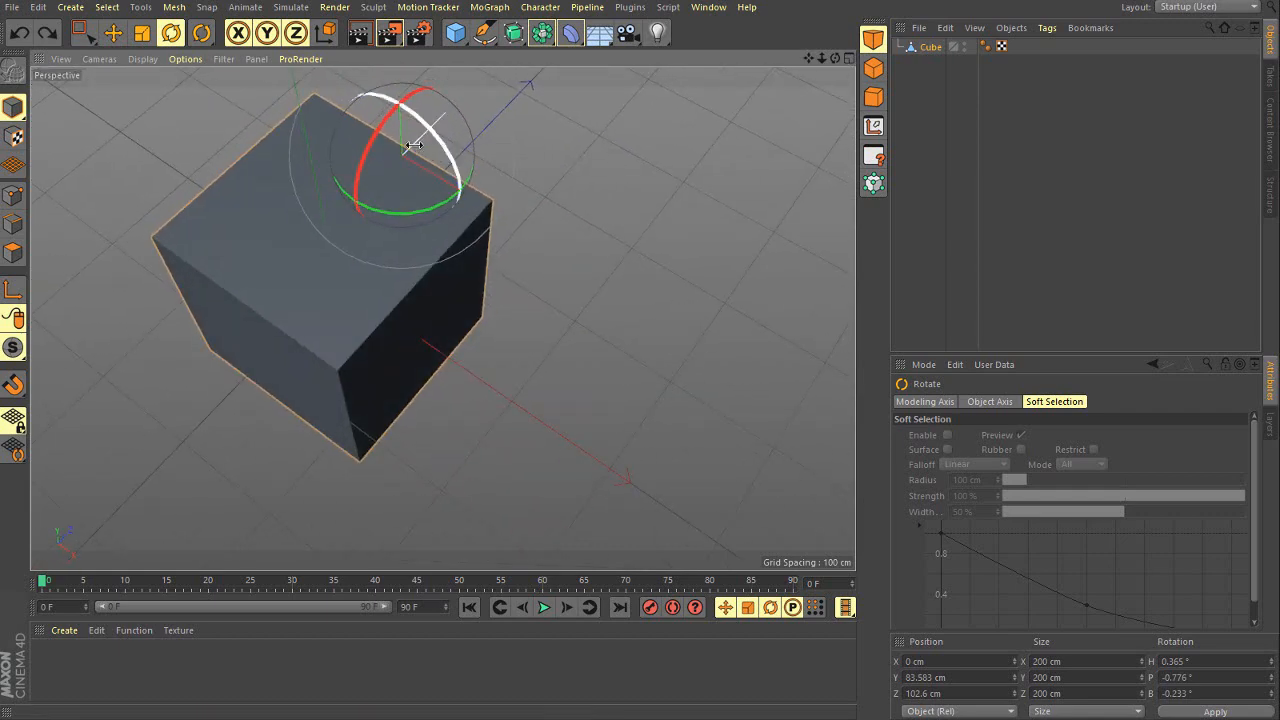
alt+drag(406, 163, 567, 270)
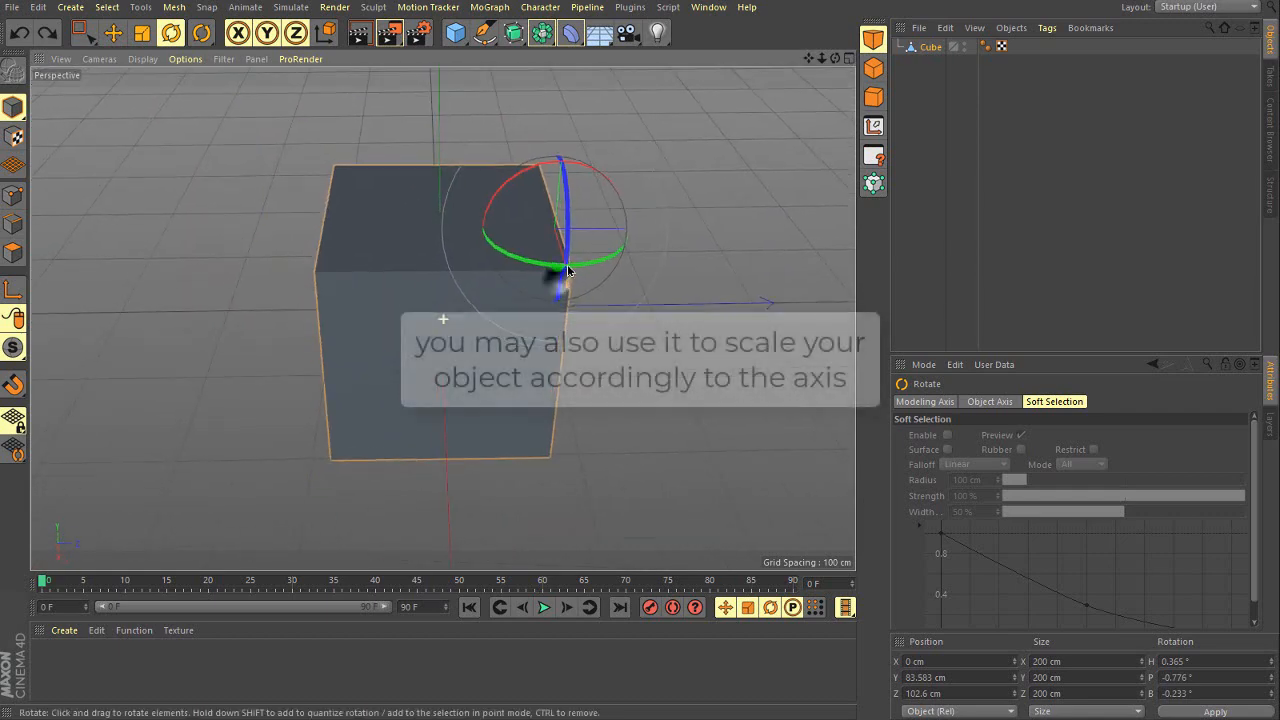
scroll(567, 270, up, 2)
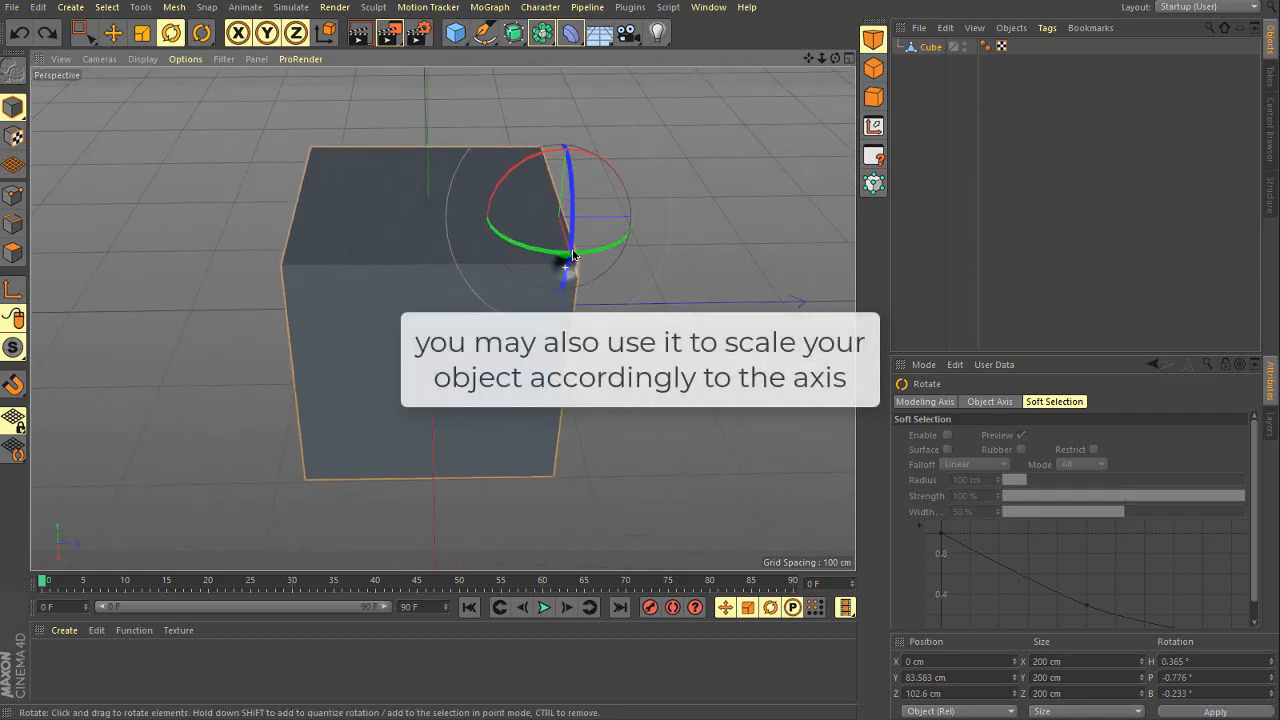
Enable axis modification and snap the cube's axis to three of its top corner points in turn, ending at the leftmost one.
click(13, 289)
alt+drag(478, 241, 420, 262)
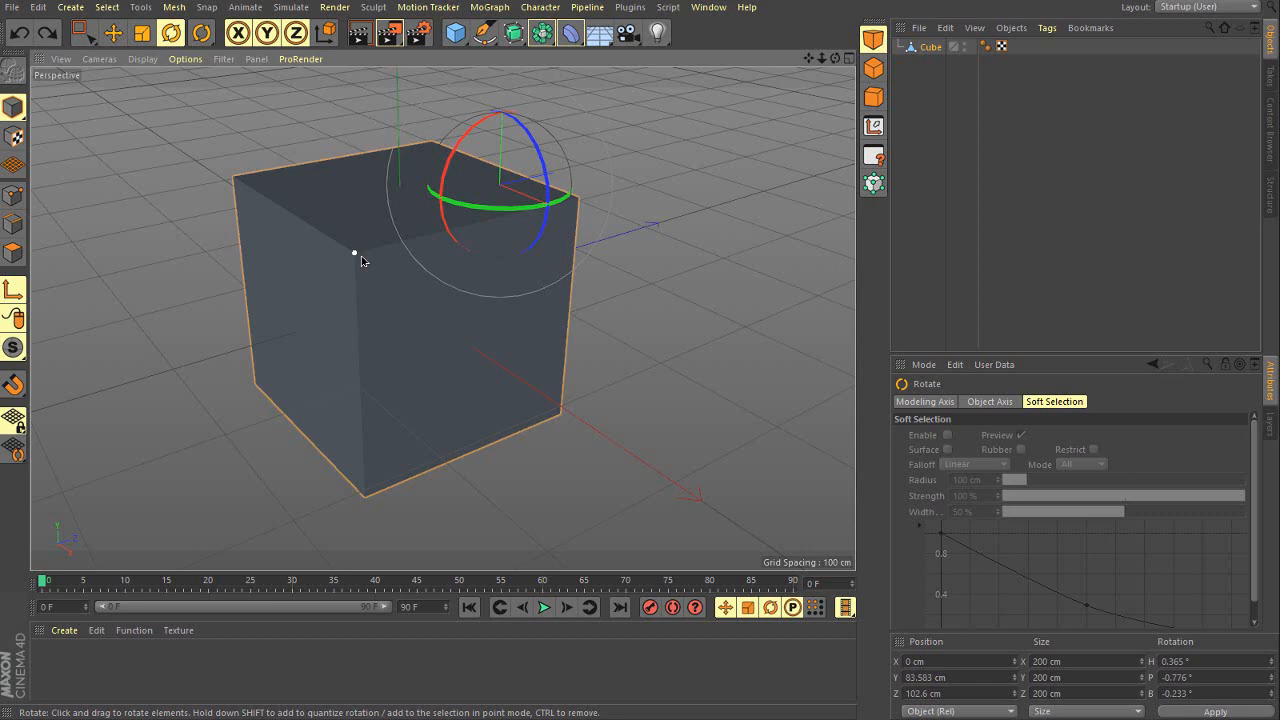
click(12, 290)
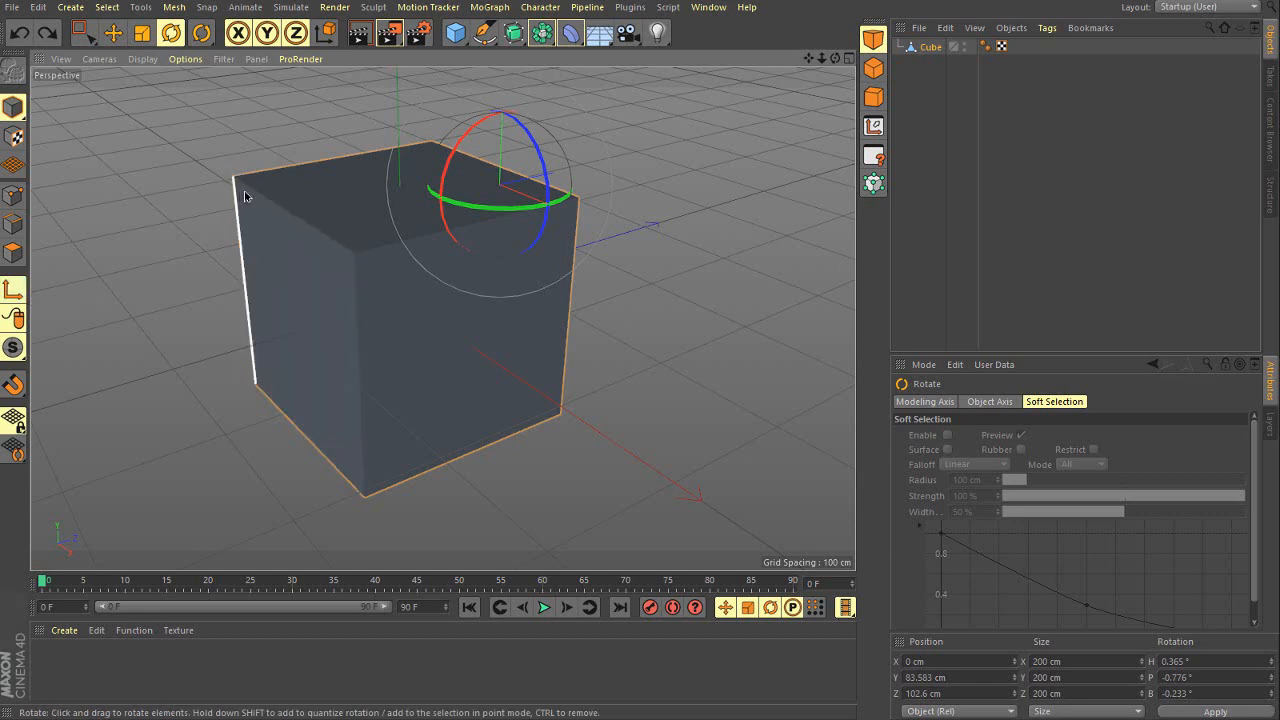
click(355, 257)
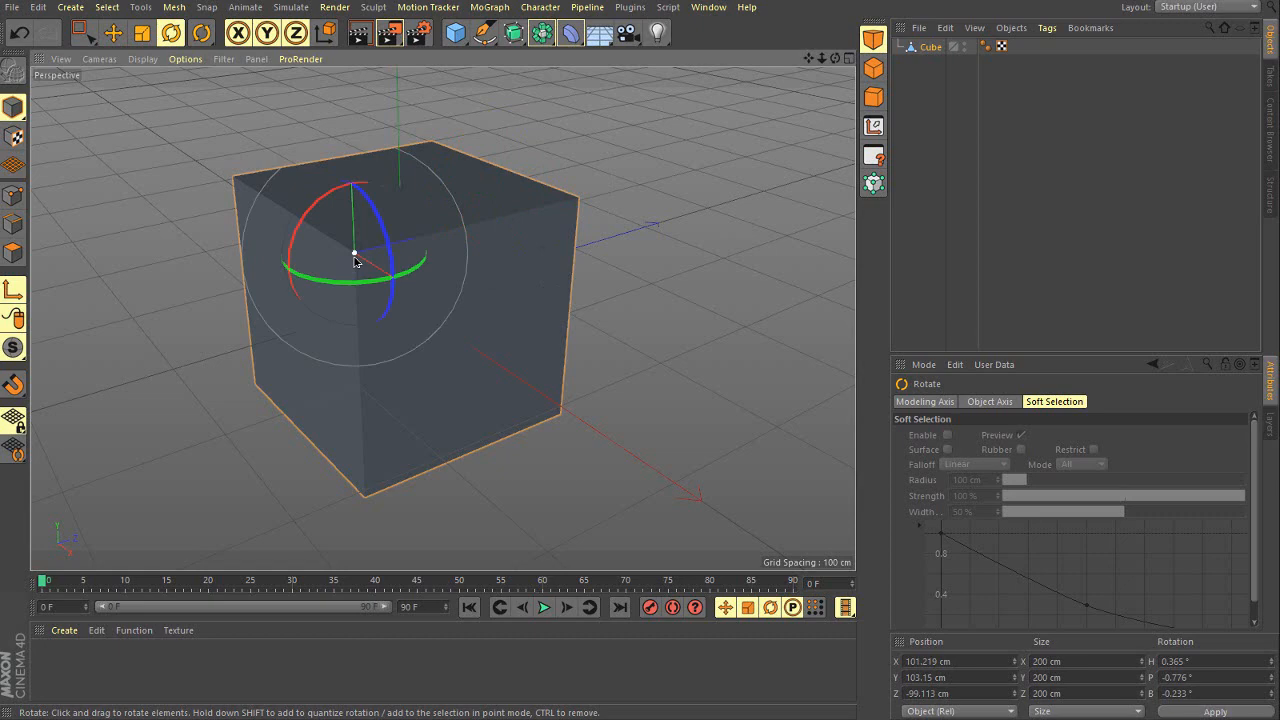
alt+drag(355, 262, 520, 262)
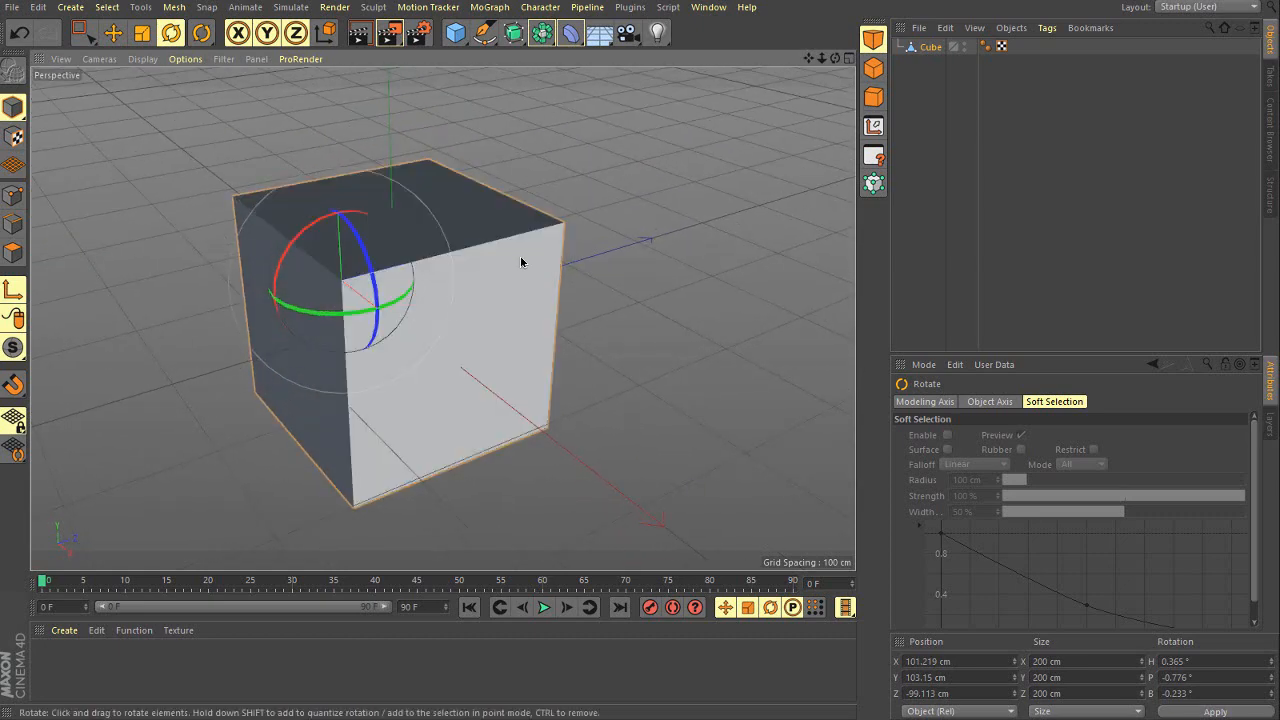
click(563, 225)
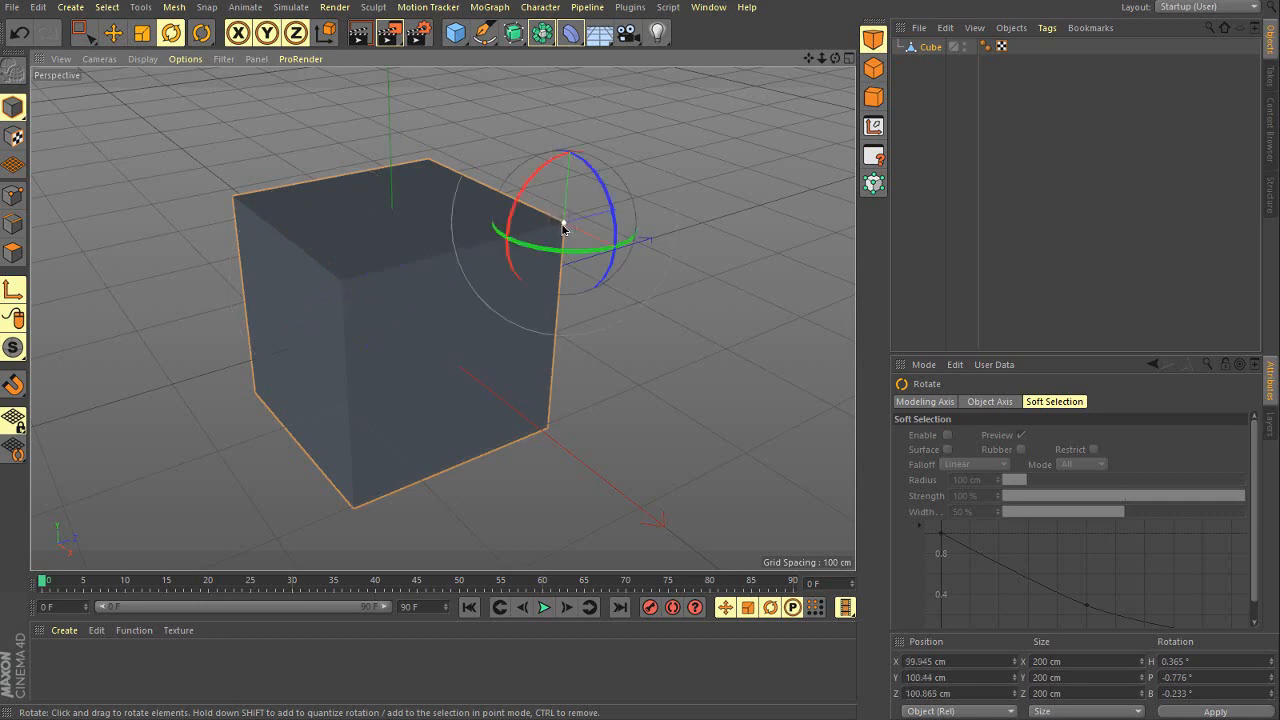
click(236, 204)
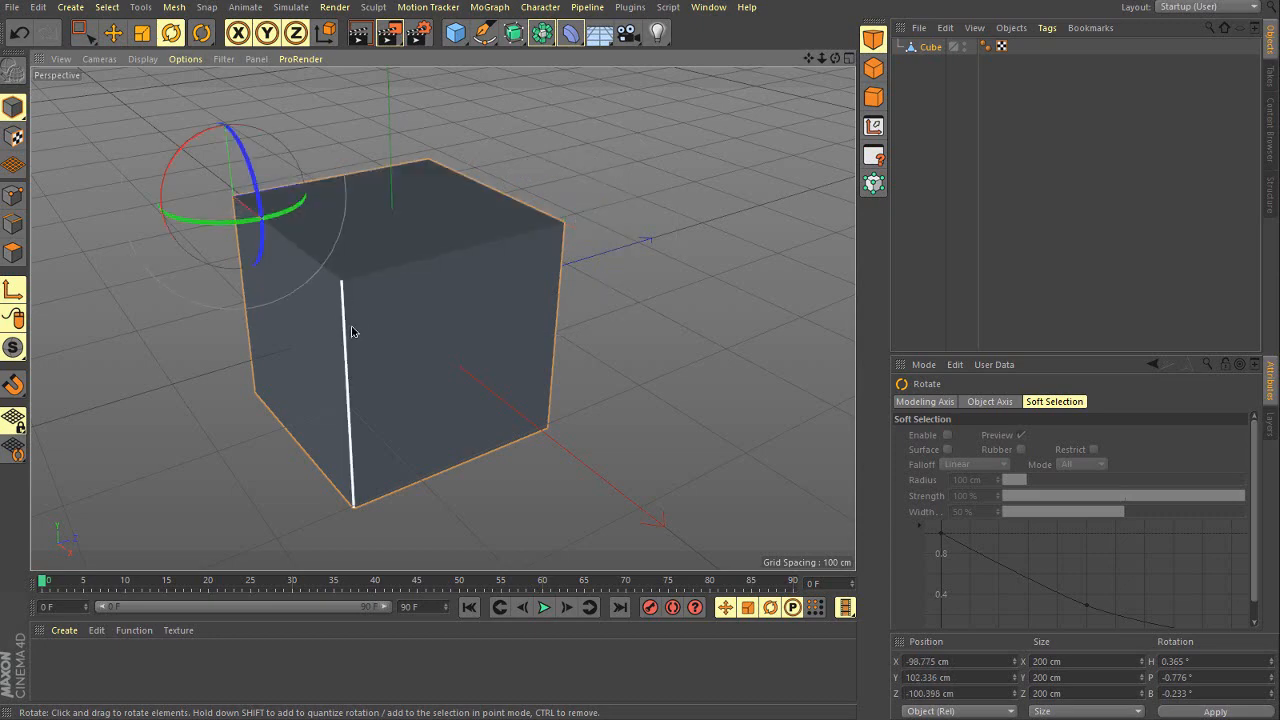
Try snapping the axis onto the cube's front vertical edge, and undo it.
click(348, 327)
alt+drag(328, 406, 374, 410)
click(19, 32)
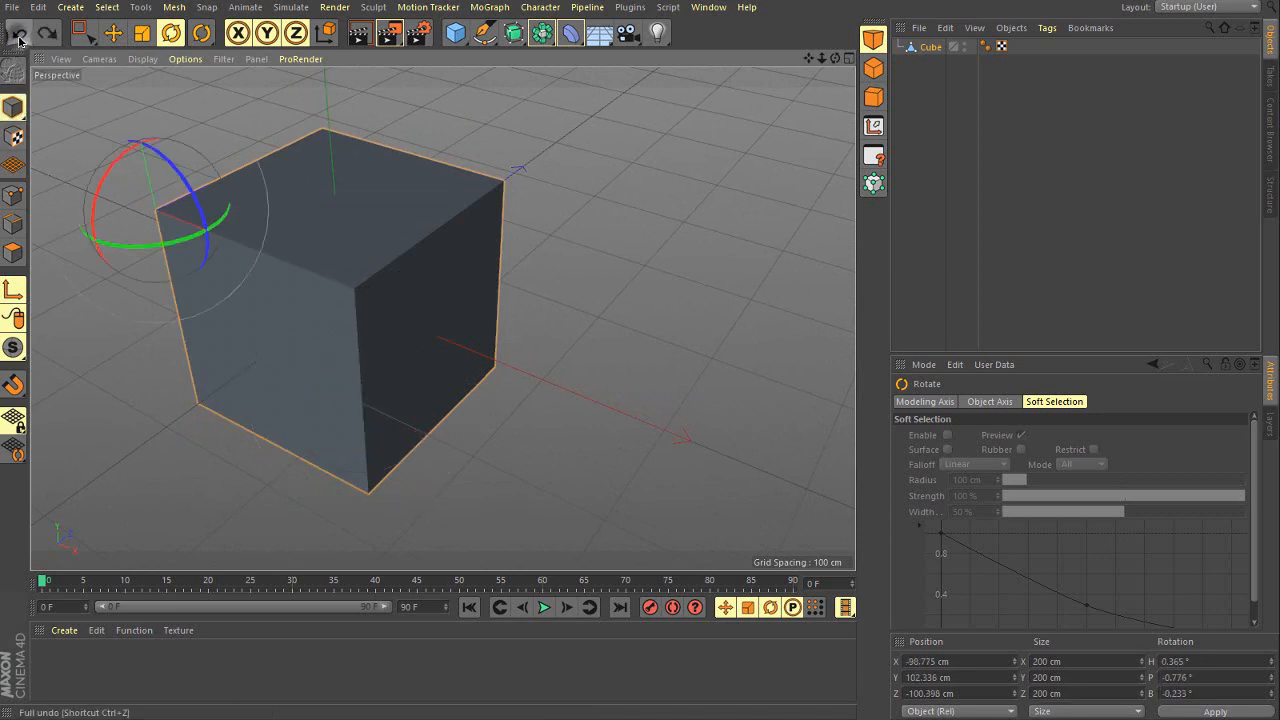
Snap the axis to the middle of the front vertical edge and set its heading, pitch and bank rotation to 0°.
click(367, 379)
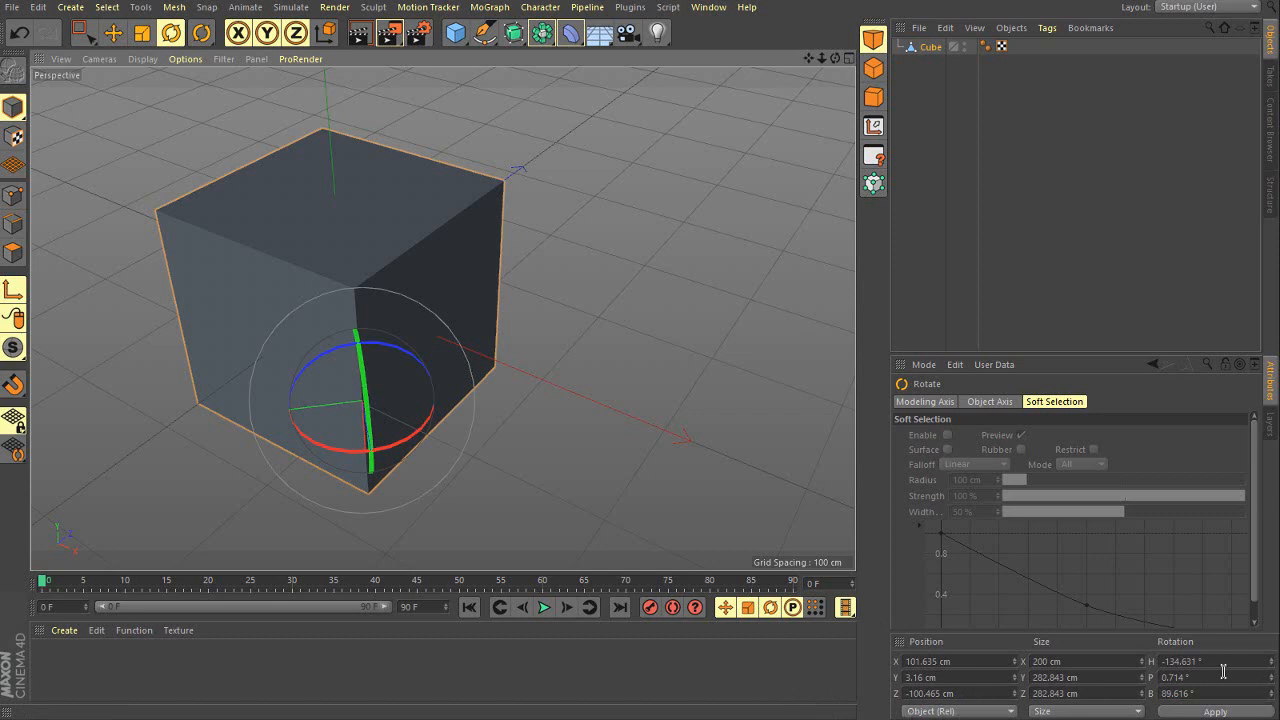
drag(1236, 661, 1162, 677)
text(0)
key(Return)
text(0)
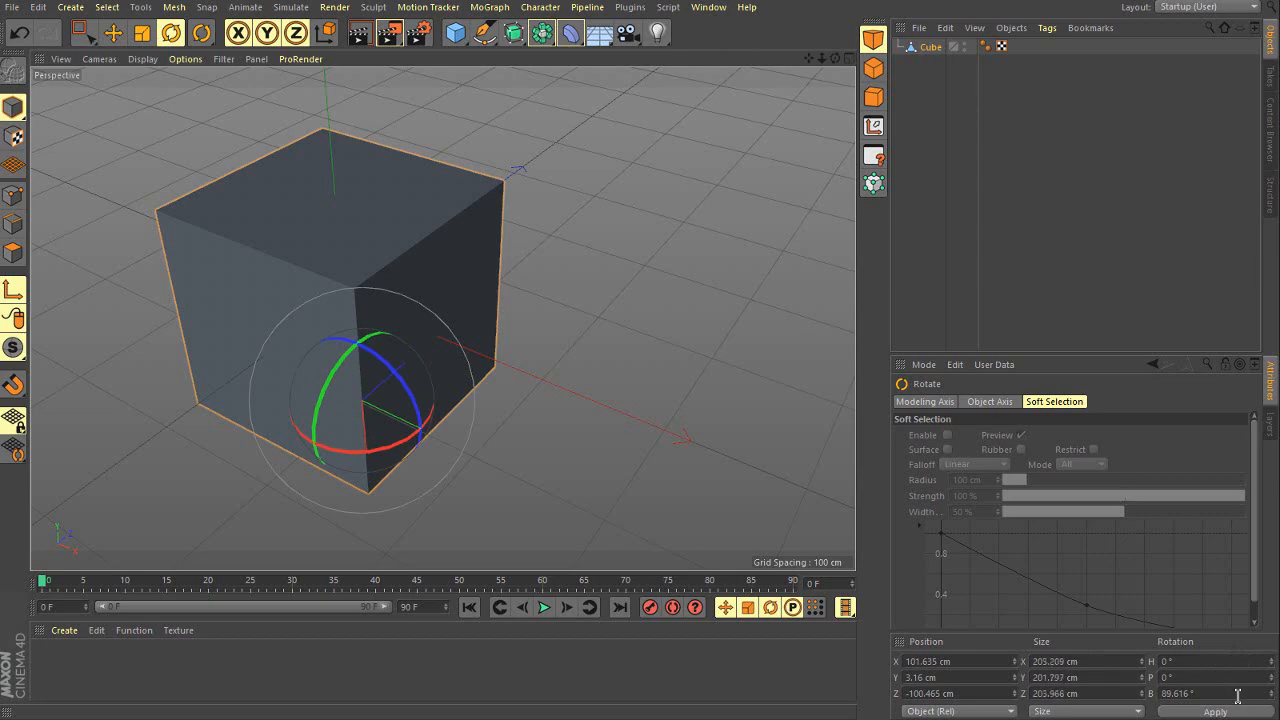
drag(1236, 693, 1162, 693)
text(0)
key(Return)
alt+drag(293, 371, 206, 261)
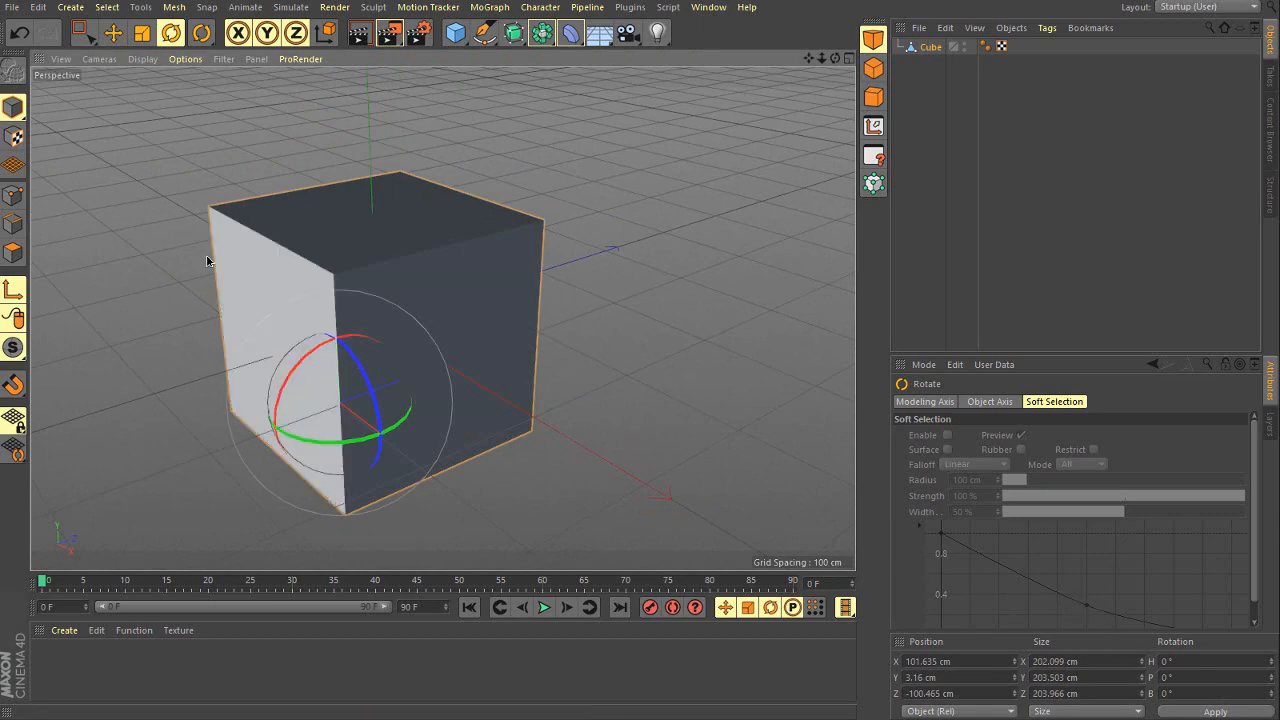
Snap the cube's axis to the centre of its right-hand side face.
click(447, 335)
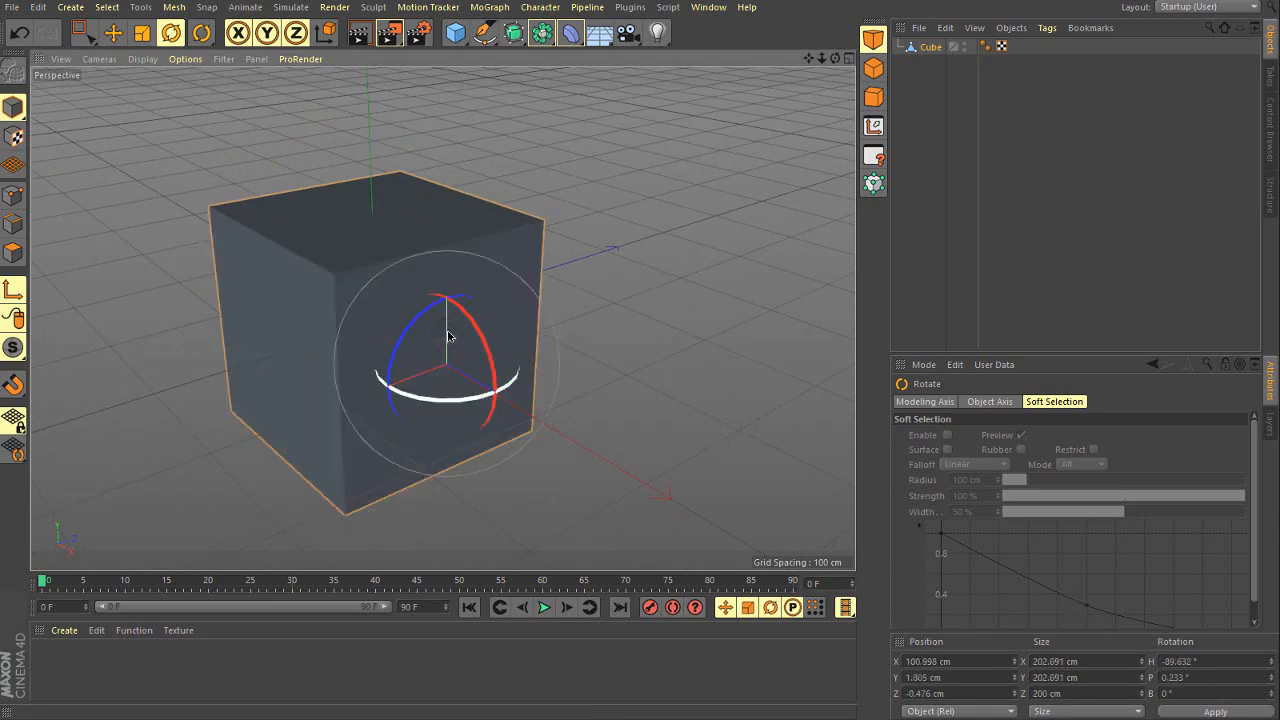
alt+drag(447, 332, 441, 400)
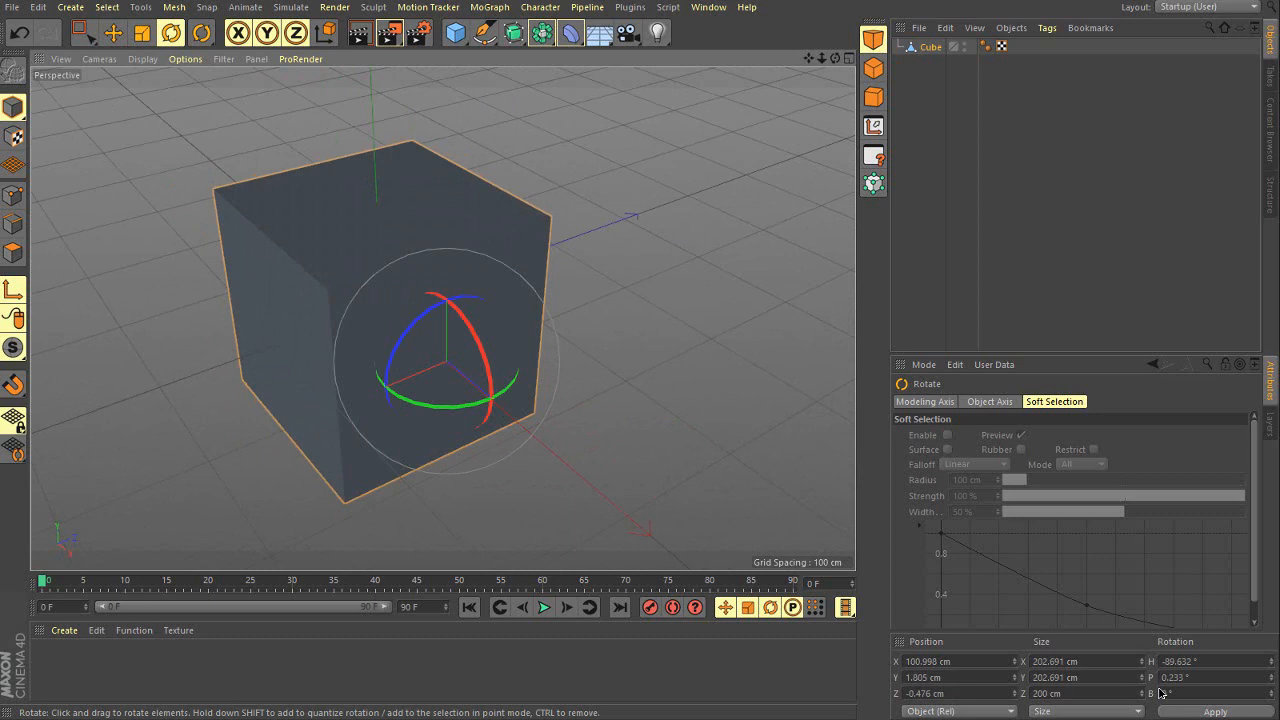
click(1212, 664)
double_click(1113, 665)
text(0)
key(Return)
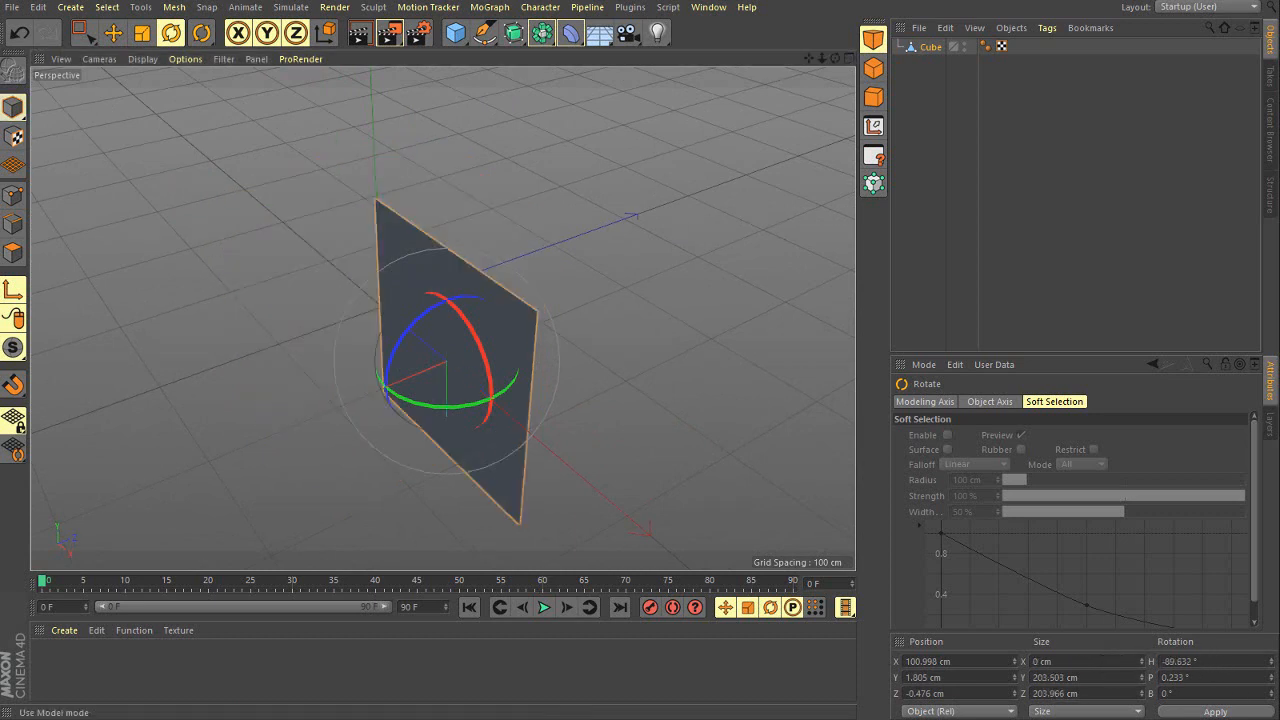
key(ctrl+z)
Set the heading and pitch rotation of the cube's axis to 0°.
double_click(1228, 664)
text(0)
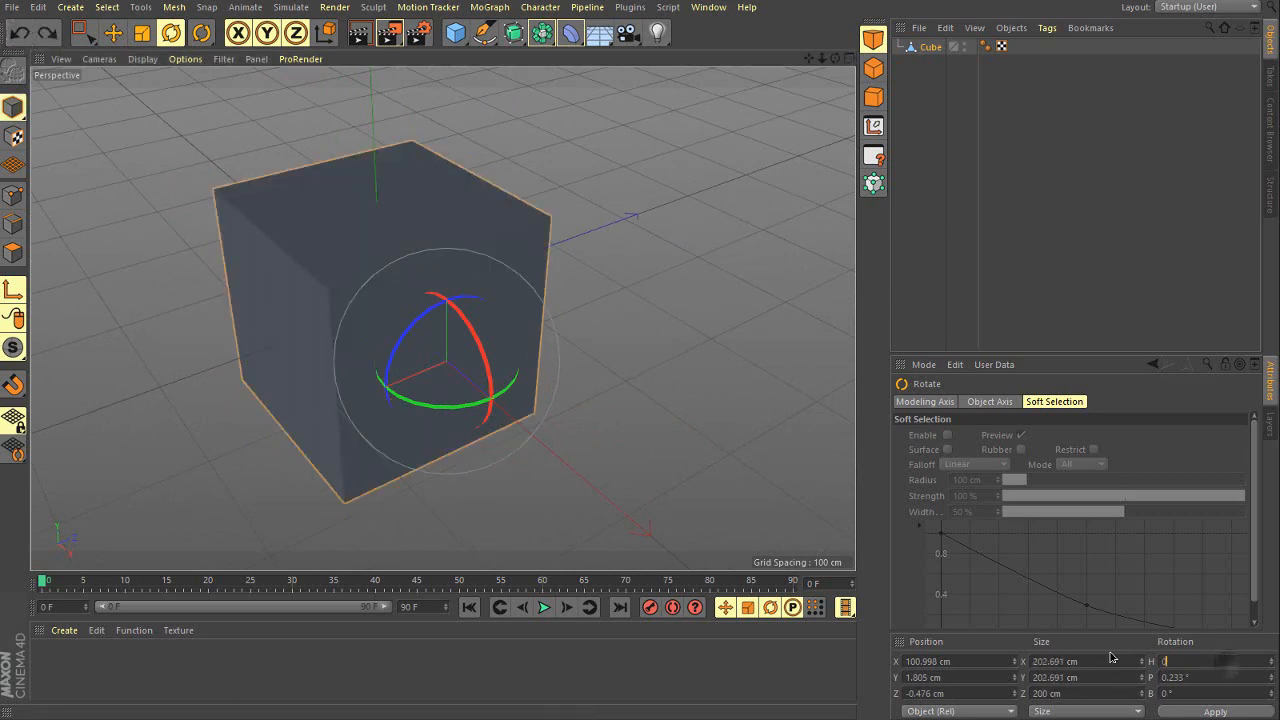
key(Return)
double_click(1218, 676)
text(0)
key(Return)
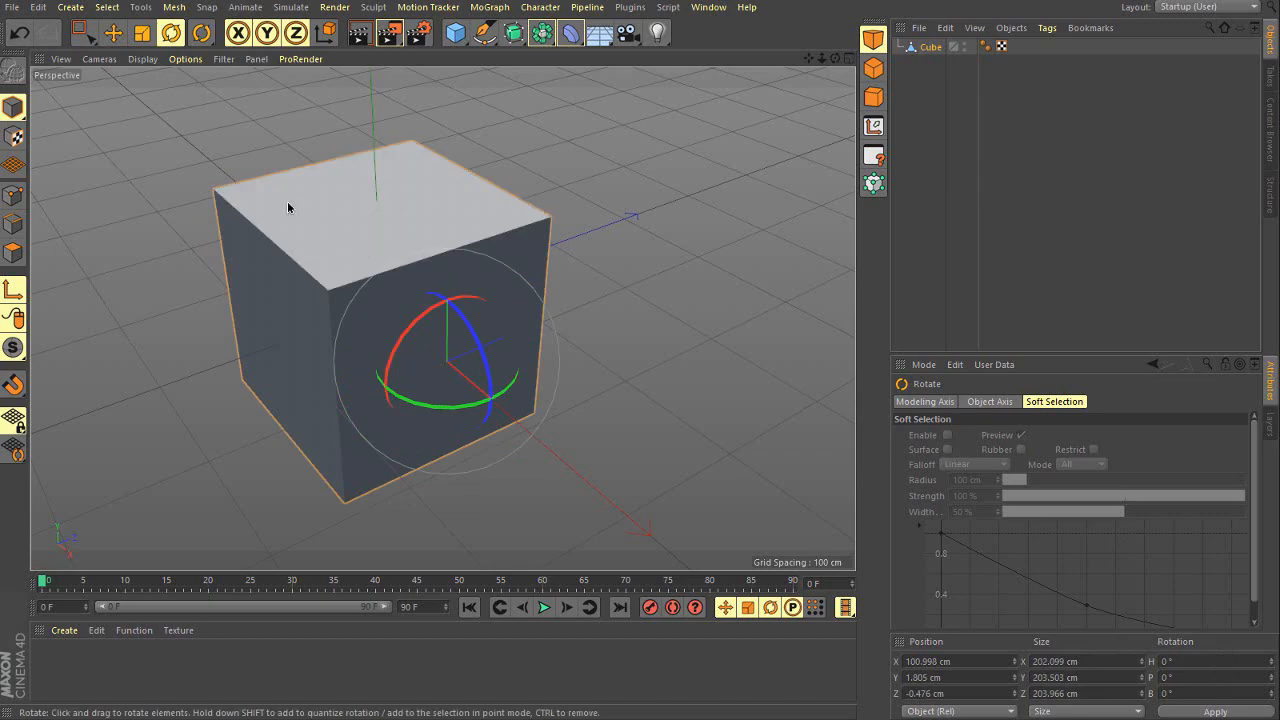
Open the Axis Center settings for the cube and enable Auto Update to center its axis on all points.
click(113, 33)
alt+drag(491, 409, 446, 306)
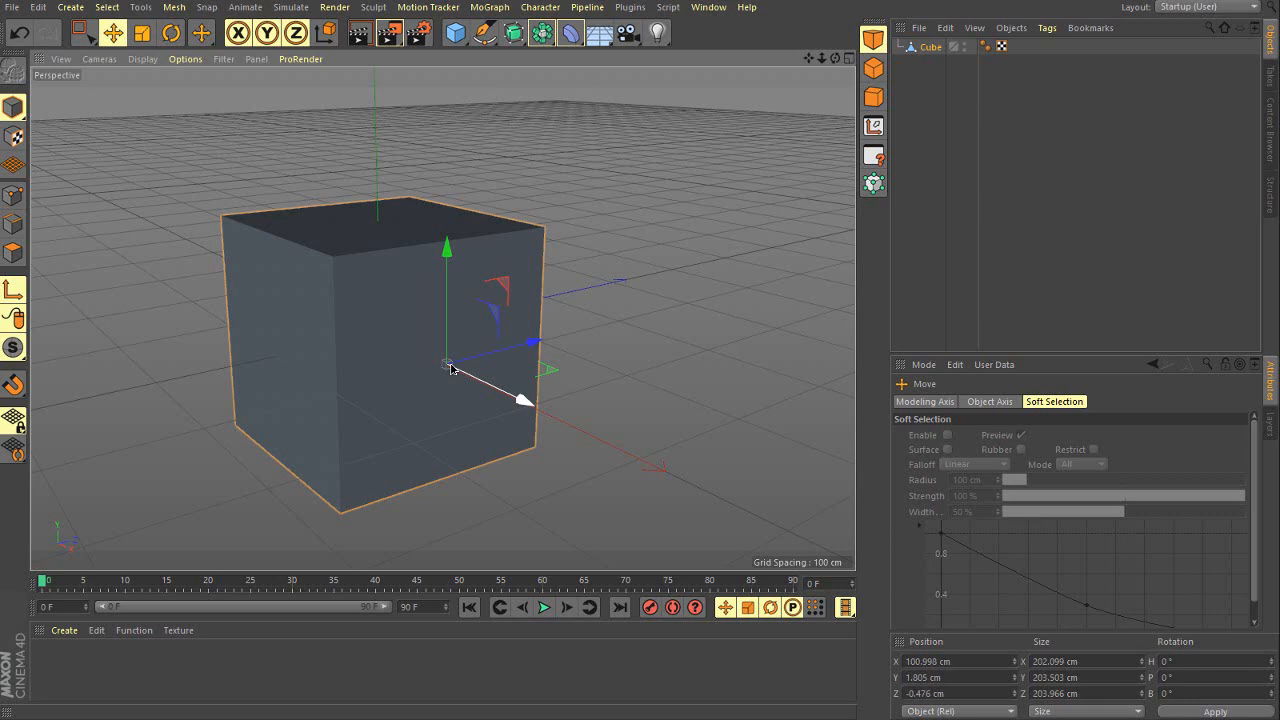
click(920, 47)
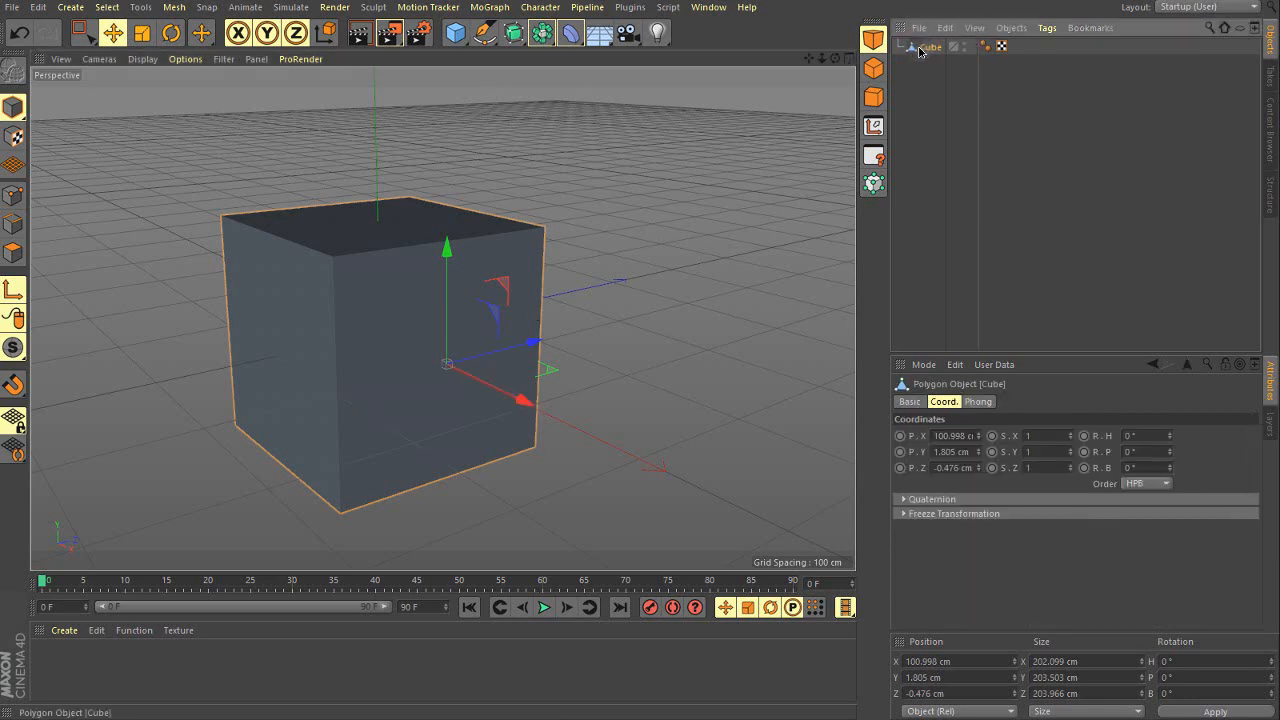
click(175, 7)
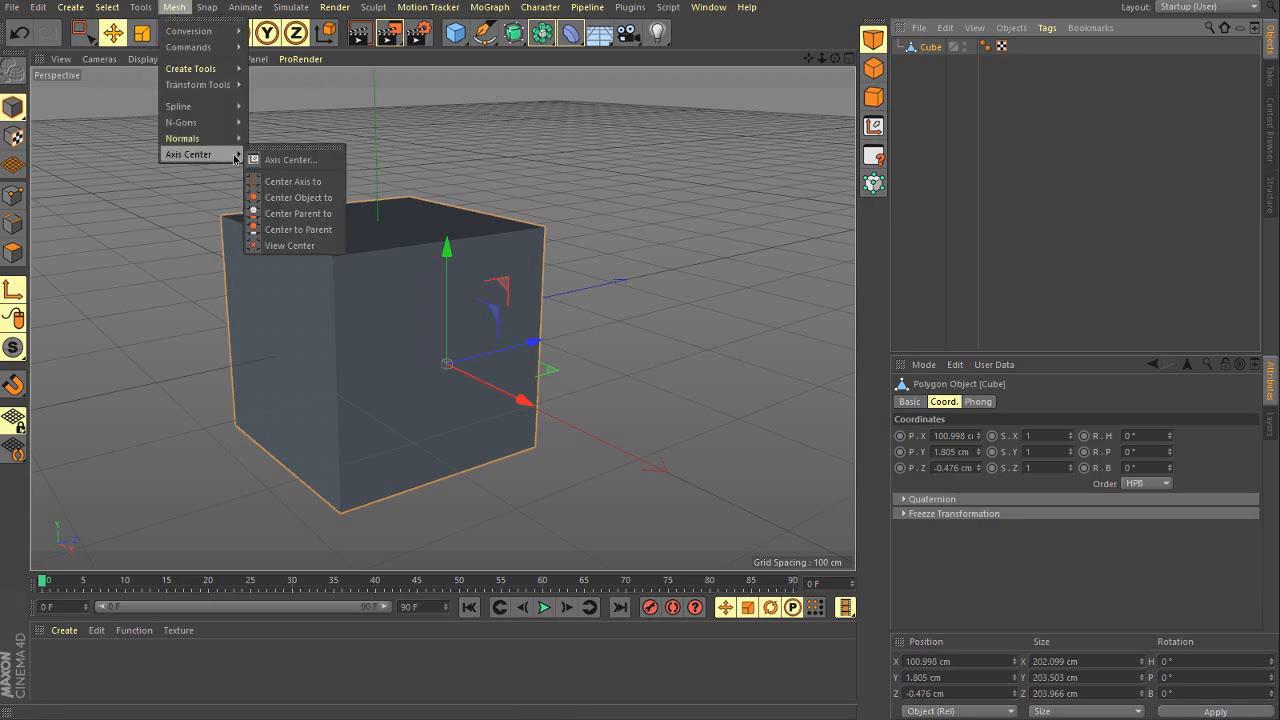
click(287, 160)
drag(756, 201, 630, 180)
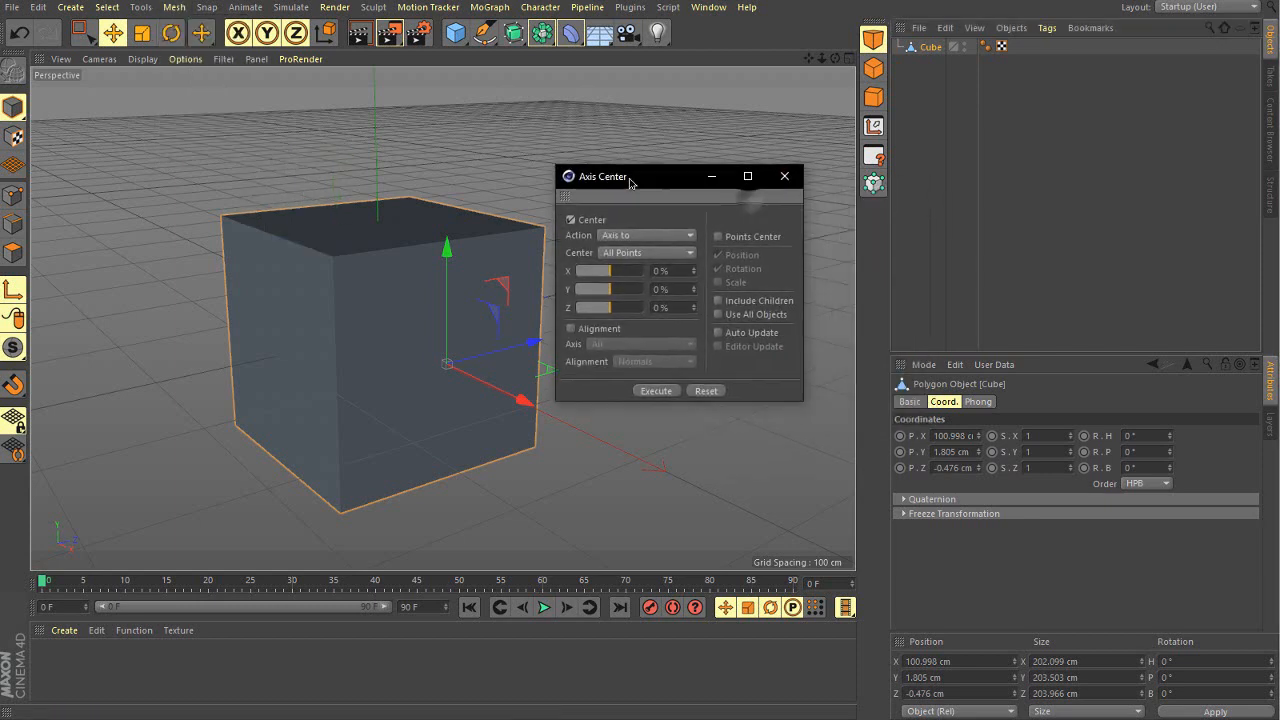
click(718, 333)
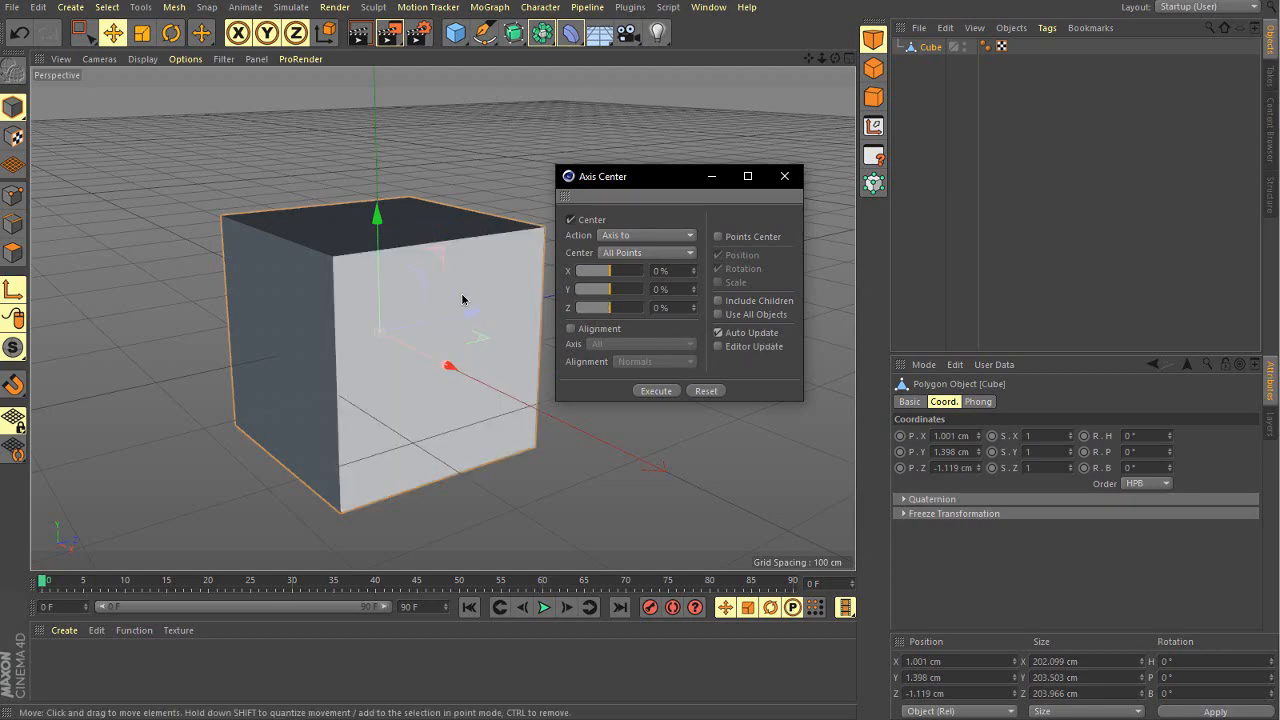
Enter 0% for the X, Y and Z axis center offsets.
mouse_move(346, 316)
alt+mouse_down()
mouse_move(352, 345)
mouse_move(365, 305)
alt+mouse_up()
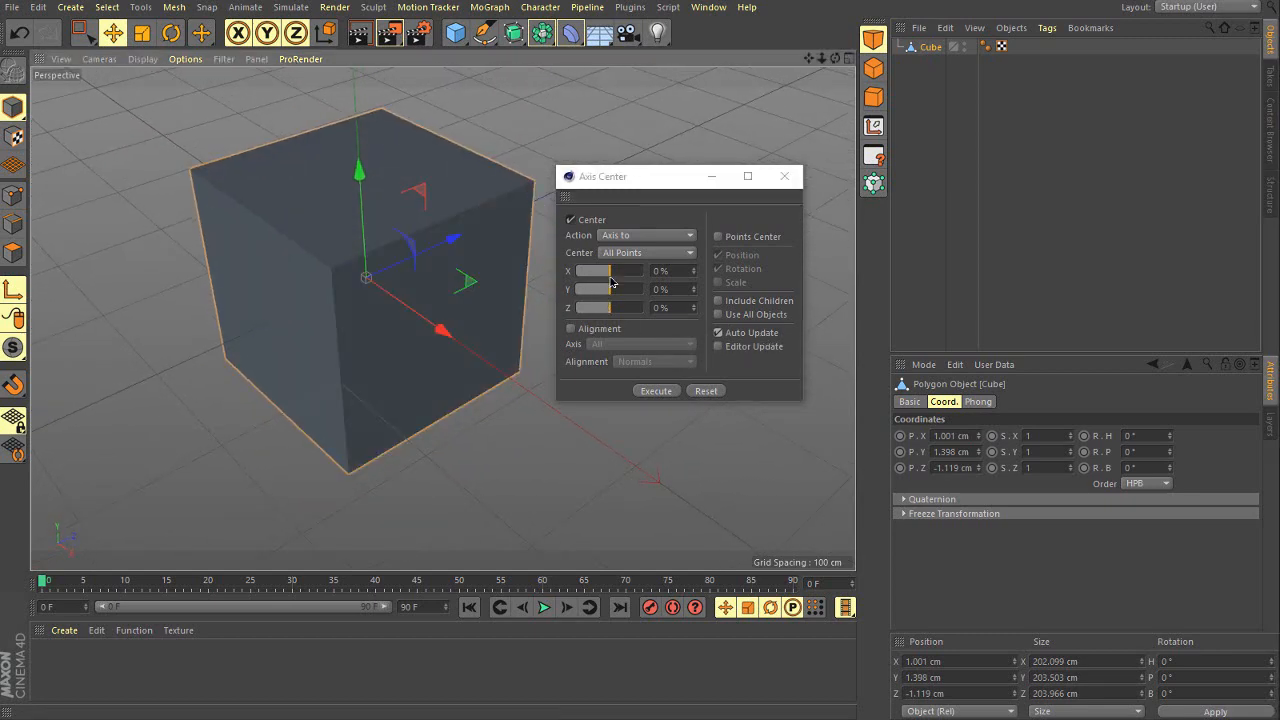
drag(680, 274, 641, 275)
text(0)
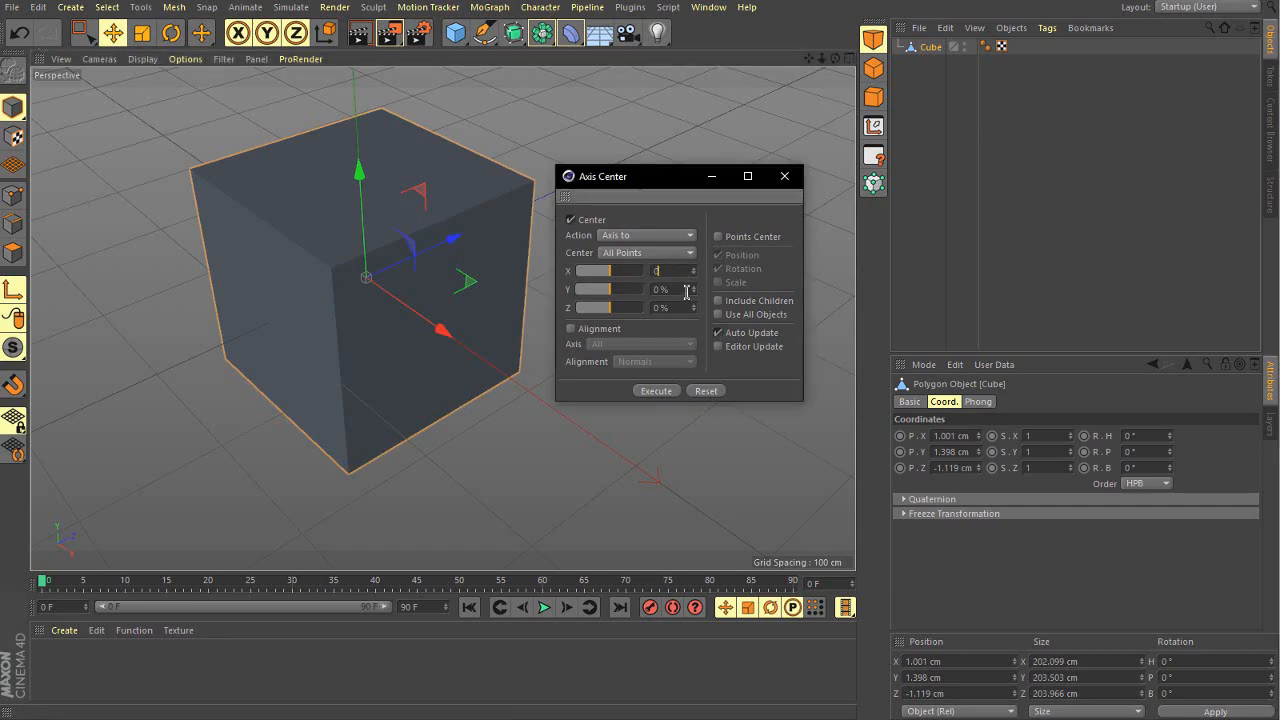
key(Tab)
text(0)
key(Tab)
text(0)
key(Return)
alt+drag(374, 263, 366, 297)
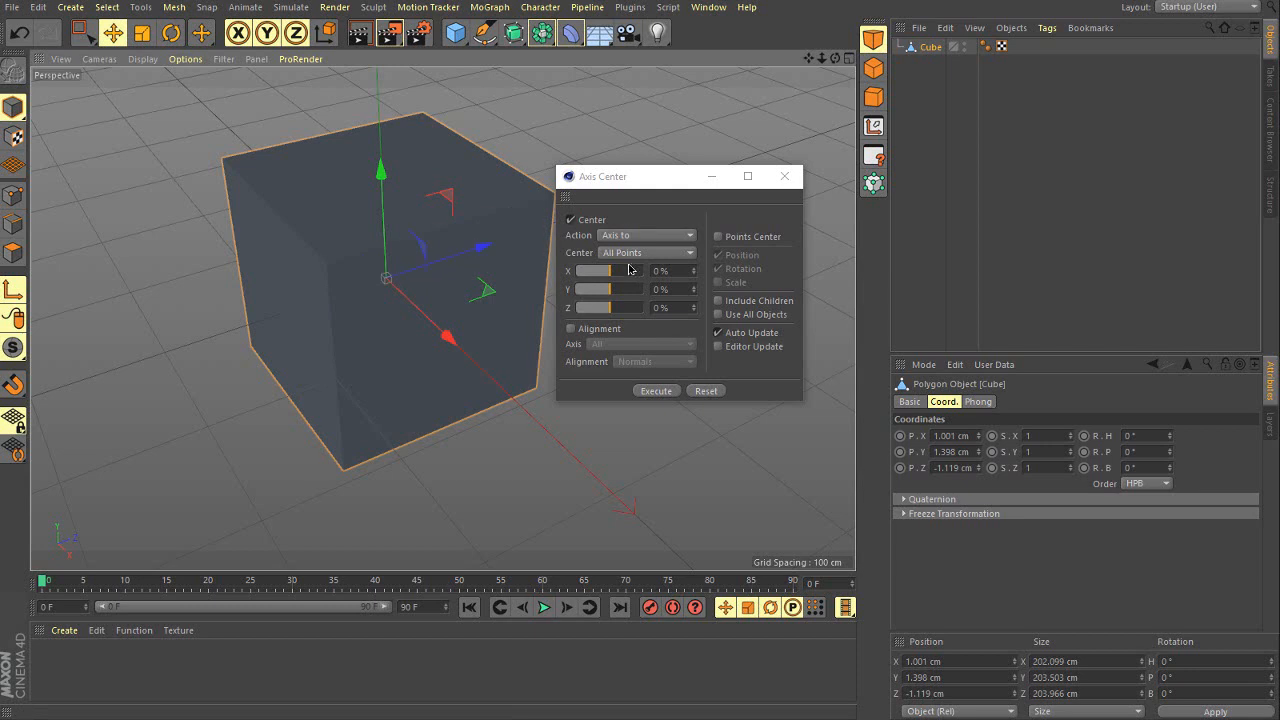
Offset the cube's axis toward a bottom corner with X at 94%, Y at -100% and Z at 100%.
drag(605, 277, 585, 277)
click(368, 301)
alt+drag(380, 301, 655, 309)
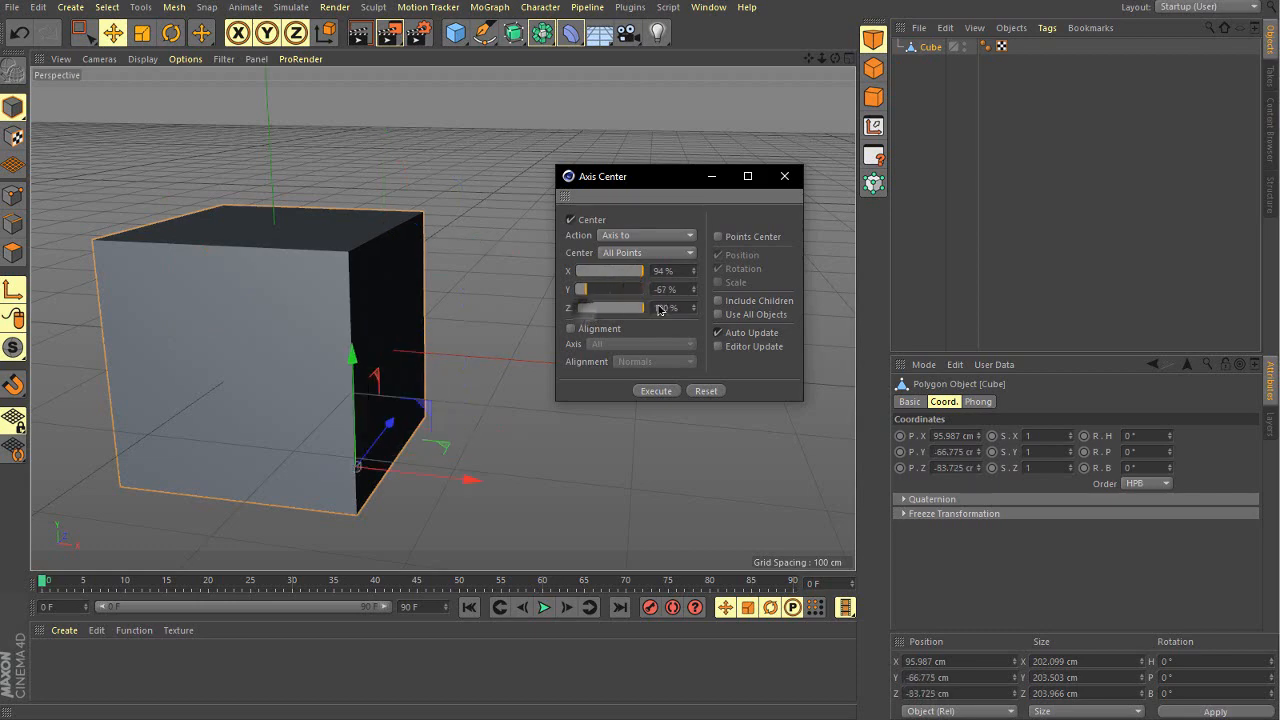
alt+drag(375, 341, 451, 436)
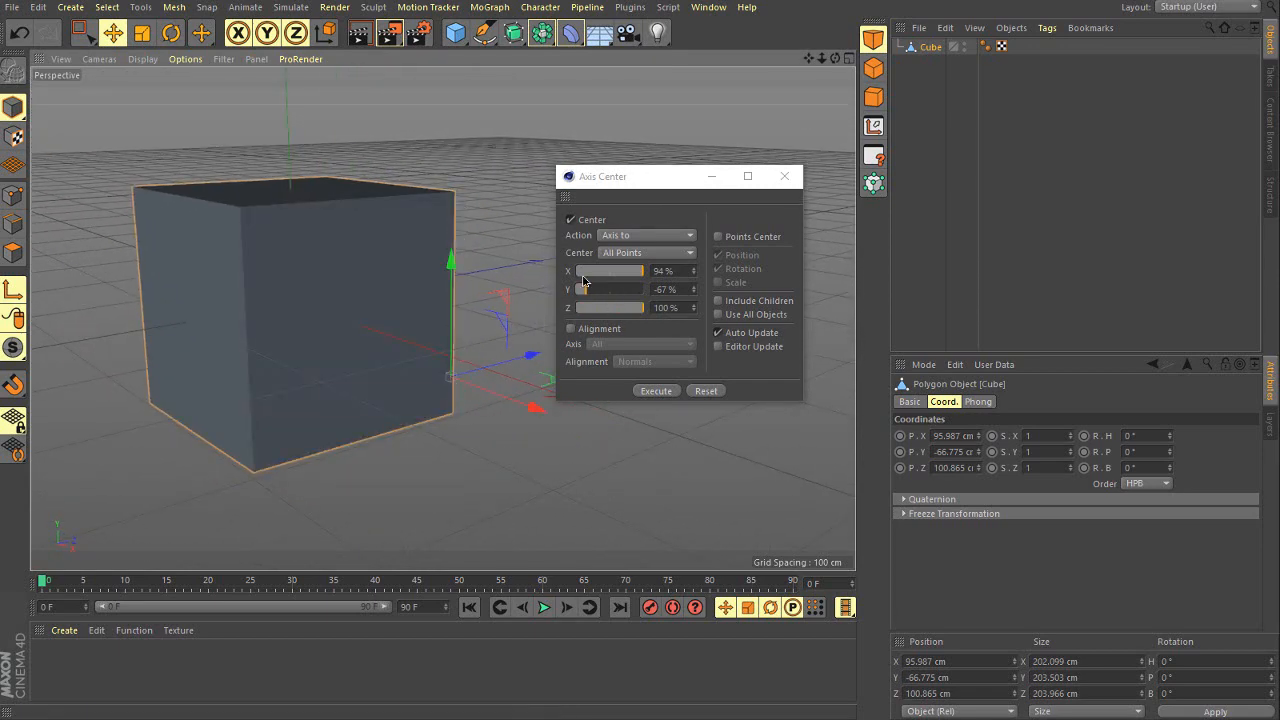
drag(580, 289, 563, 293)
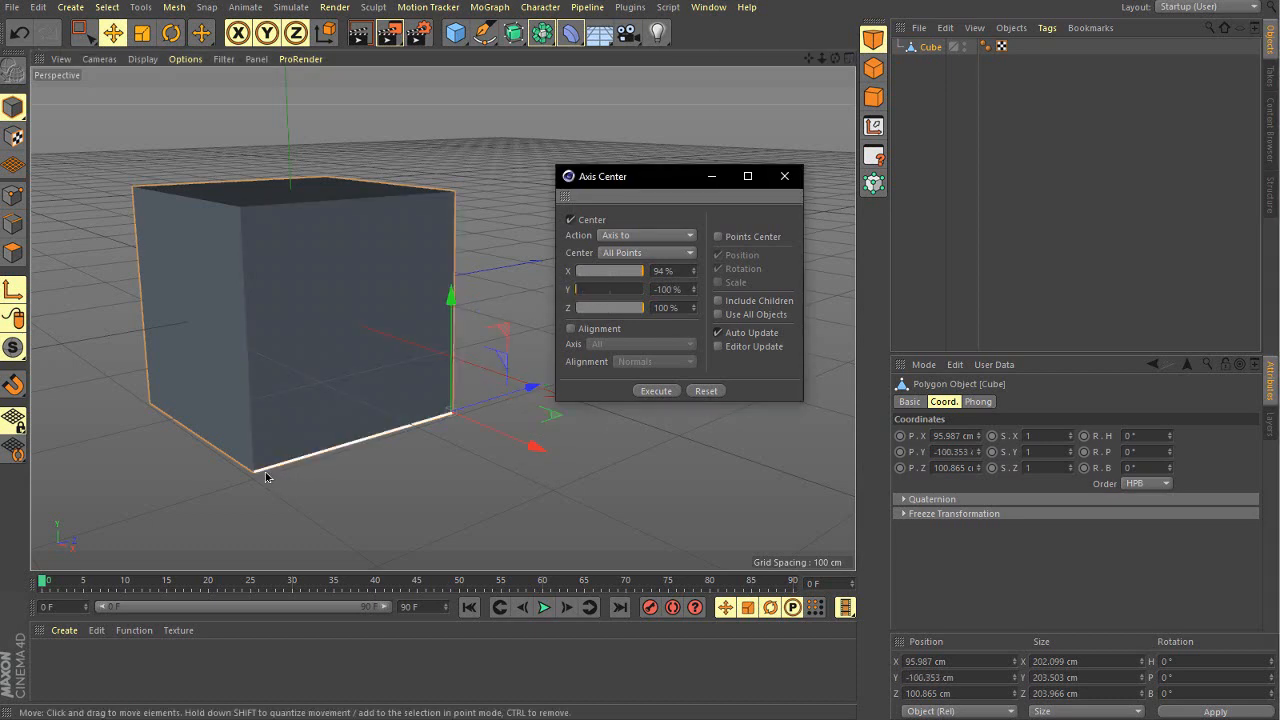
Try different Z and X axis offsets, finishing with X at -100% and Z at 100%.
drag(607, 307, 552, 308)
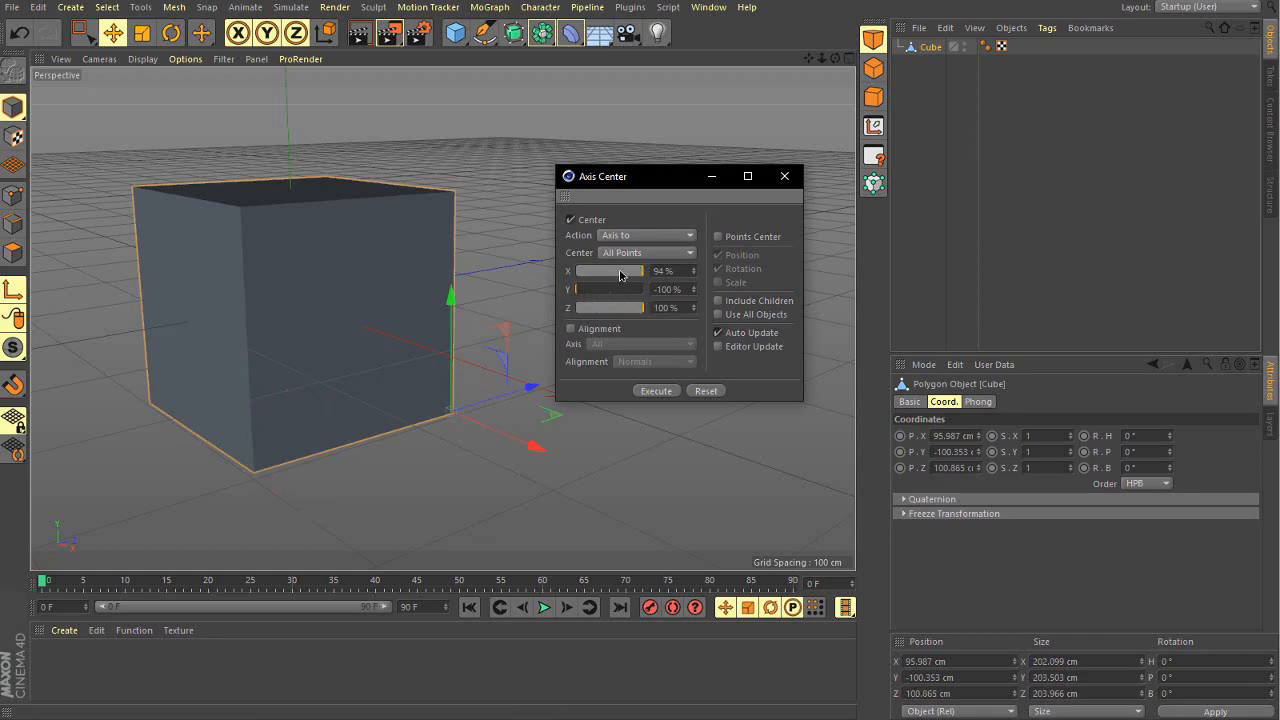
drag(620, 275, 679, 275)
alt+drag(350, 335, 523, 403)
drag(624, 278, 575, 280)
Disable axis modification and rotate the cube around its bottom corner axis to a bank of about -79°.
alt+drag(437, 346, 60, 320)
key(r)
drag(294, 408, 231, 504)
alt+middle_drag(231, 504, 312, 322)
alt+drag(312, 322, 345, 400)
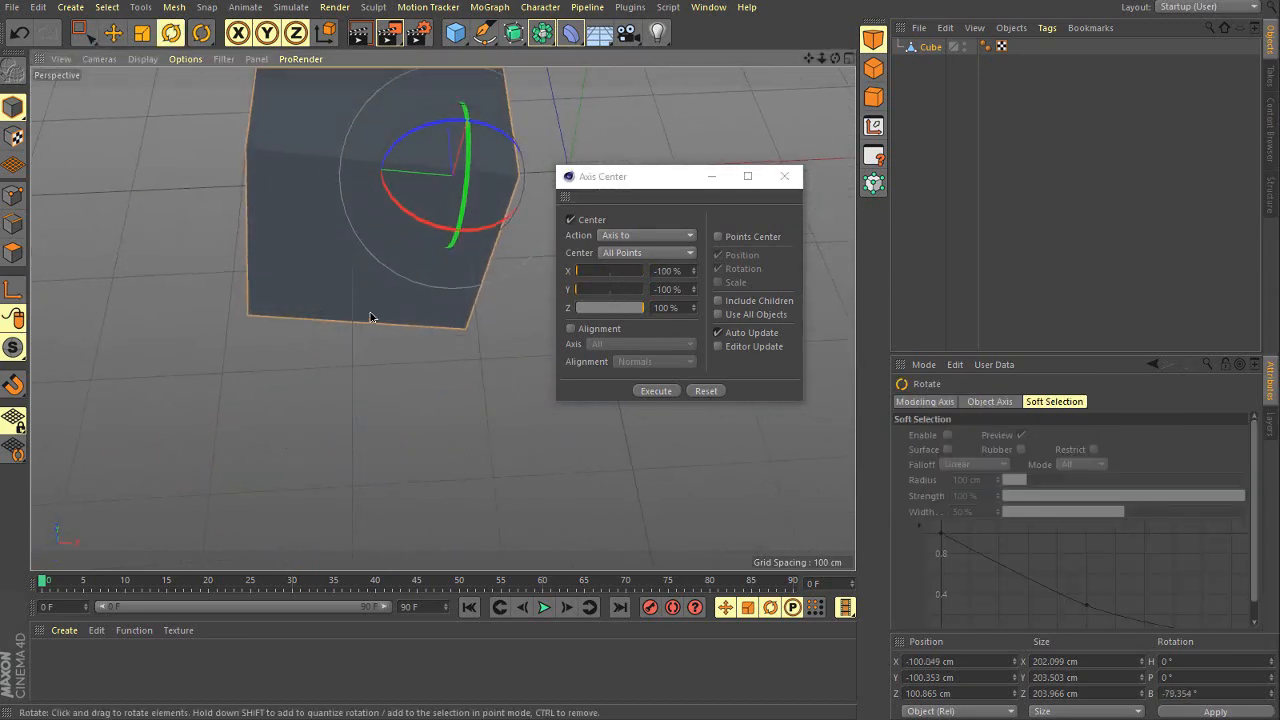
alt+middle_drag(396, 240, 358, 324)
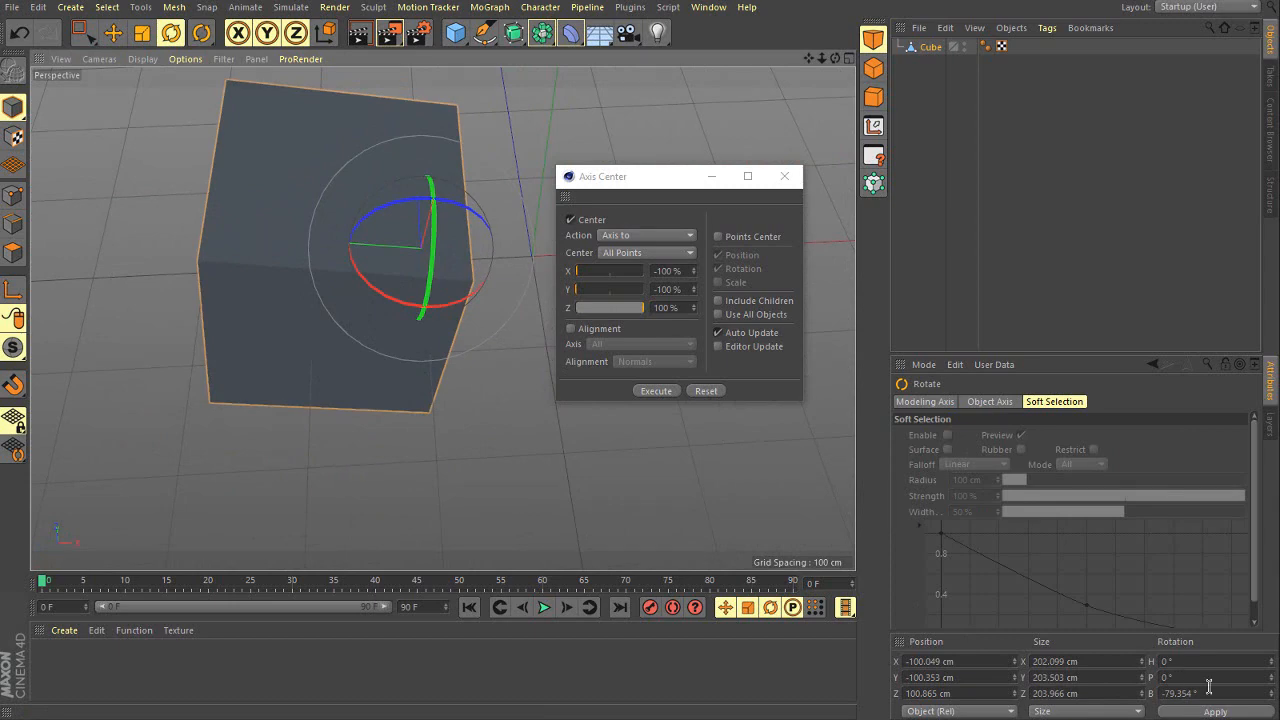
Set the cube's bank rotation to 0°.
drag(1209, 693, 1128, 700)
text(0)
key(Return)
alt+drag(606, 414, 222, 240)
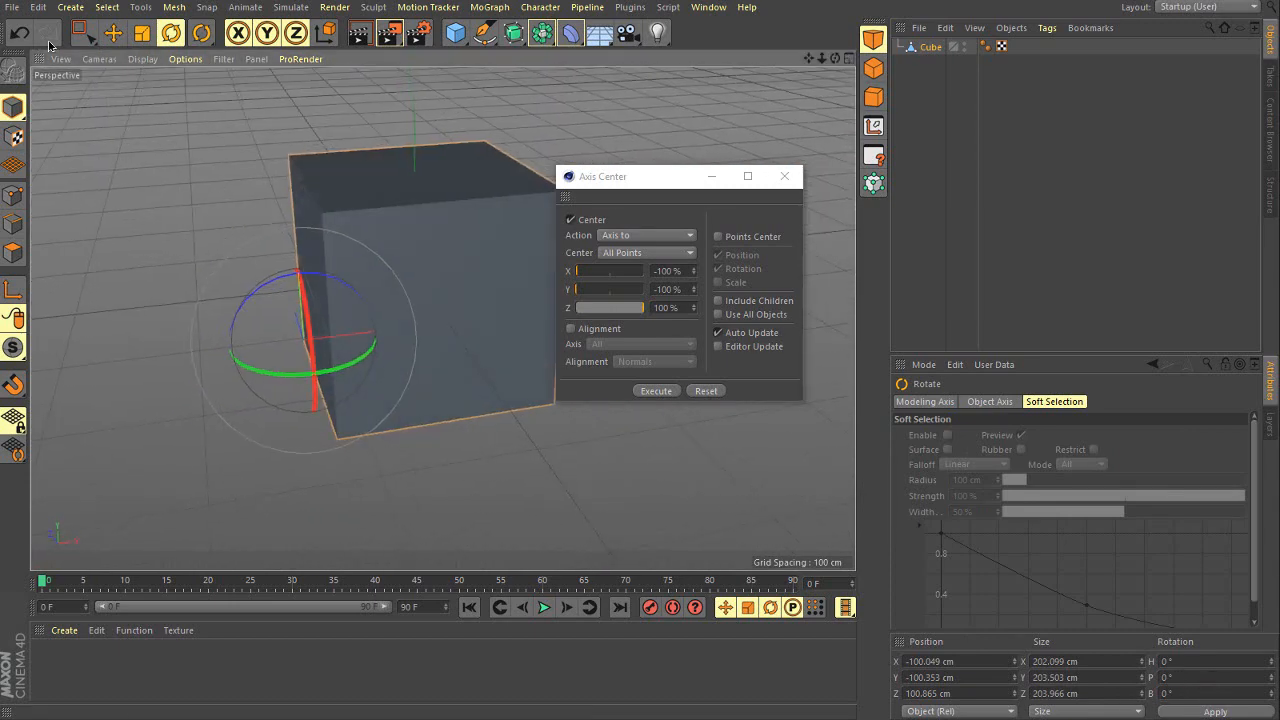
Move the cube so its corner axis sits at the world origin, with X, Y and Z positions at 0 cm.
click(113, 33)
alt+drag(289, 294, 431, 252)
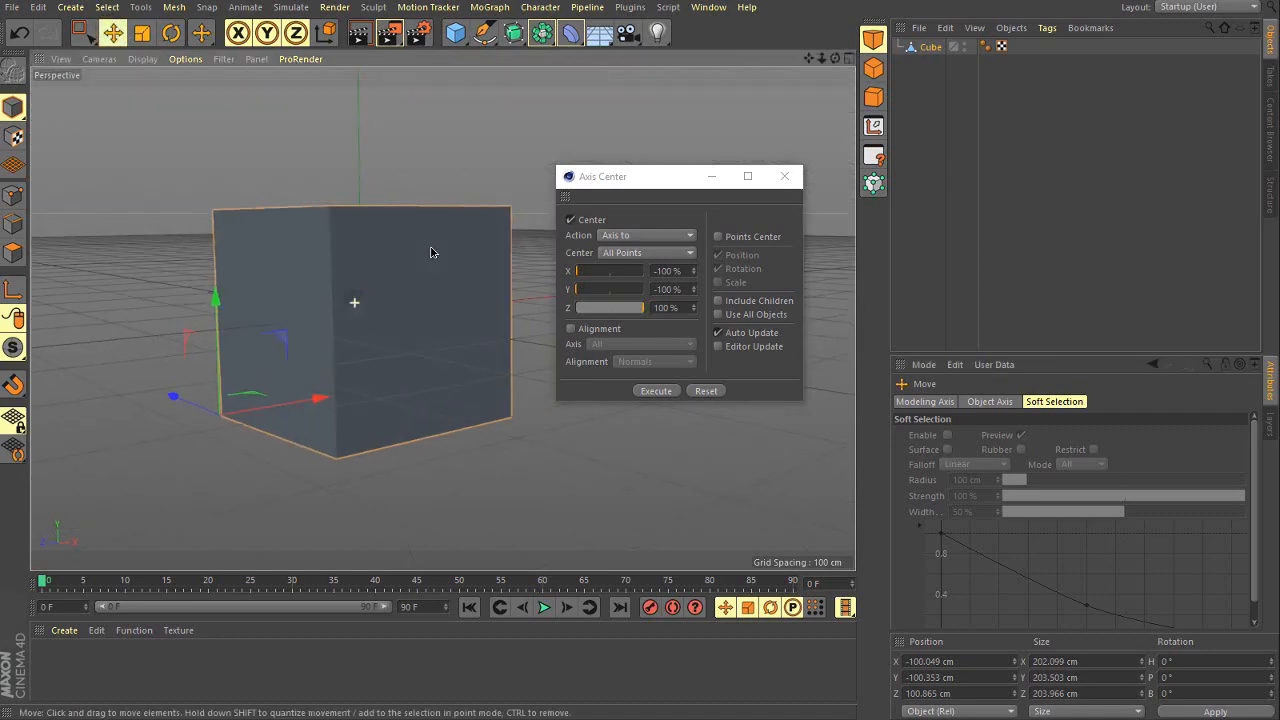
alt+drag(209, 320, 176, 380)
drag(983, 659, 795, 657)
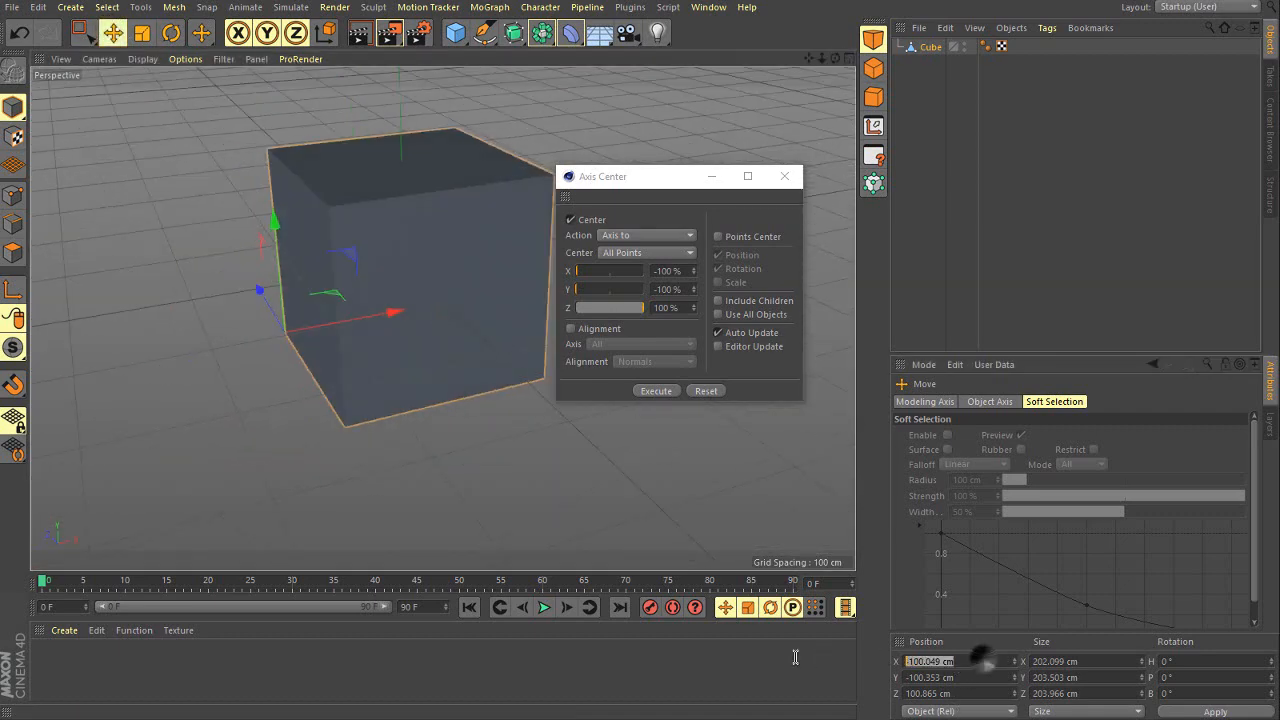
text(0)
key(Tab)
text(0)
key(Tab)
text(0)
key(Return)
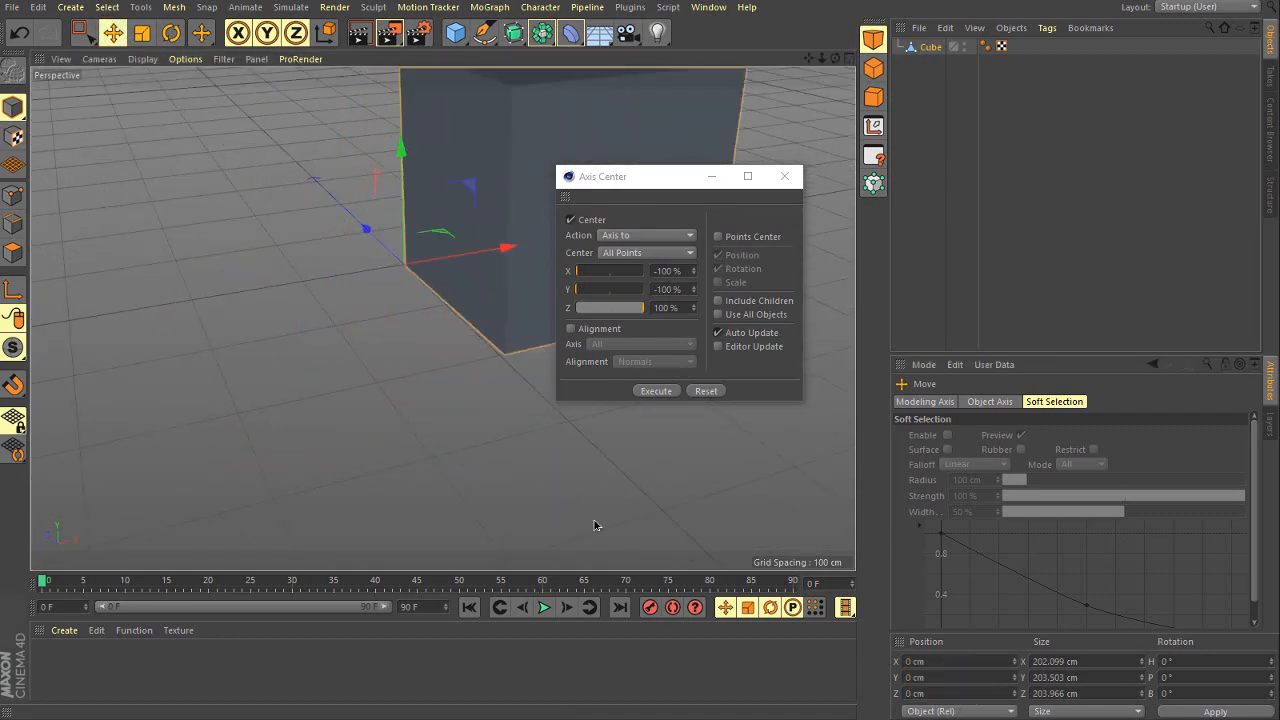
mouse_move(594, 525)
alt+mouse_down()
mouse_move(391, 240)
mouse_move(446, 157)
mouse_move(420, 137)
mouse_move(352, 321)
mouse_move(192, 329)
mouse_move(243, 375)
mouse_move(333, 290)
alt+mouse_up()
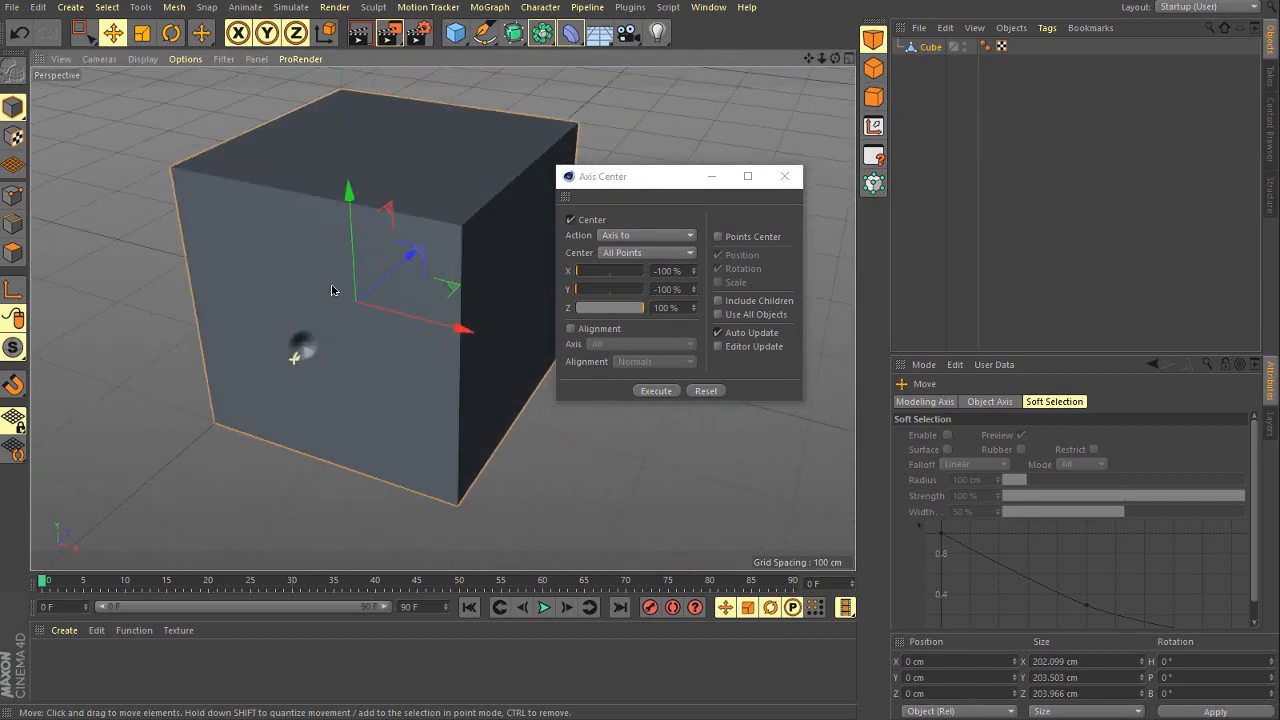
alt+right_drag(332, 288, 314, 341)
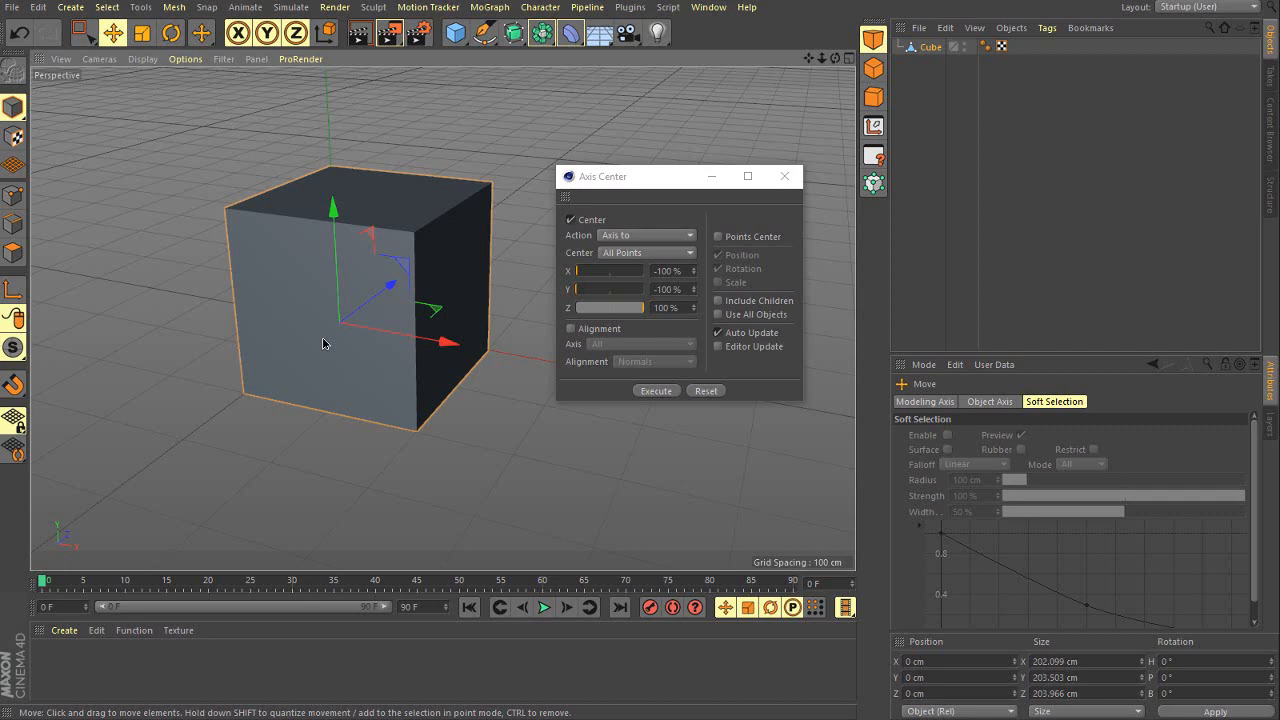